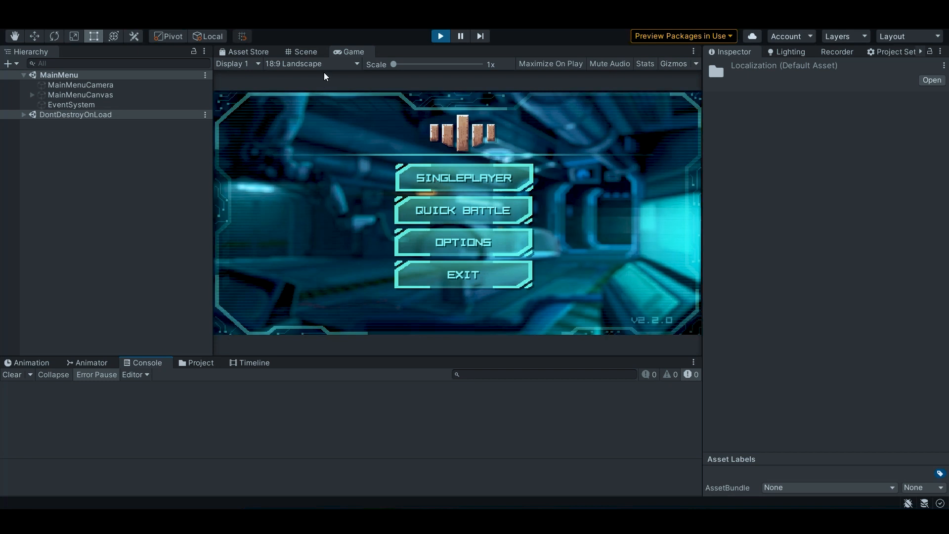
Maximize the Game view and stop play mode in Unity
{"action": "right_click", "coordinate": [349, 54]}
{"action": "left_click", "coordinate": [373, 90]}
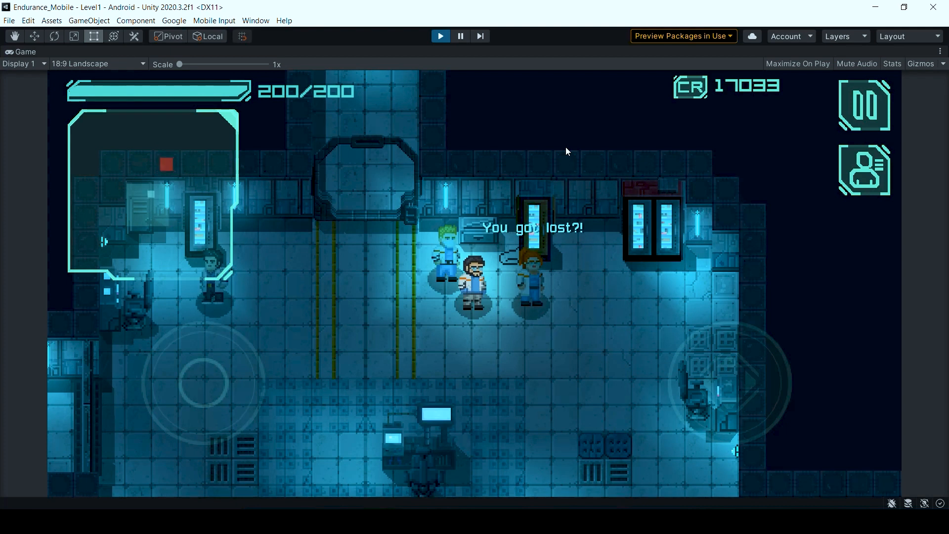
{"action": "key", "text": "ctrl+p"}
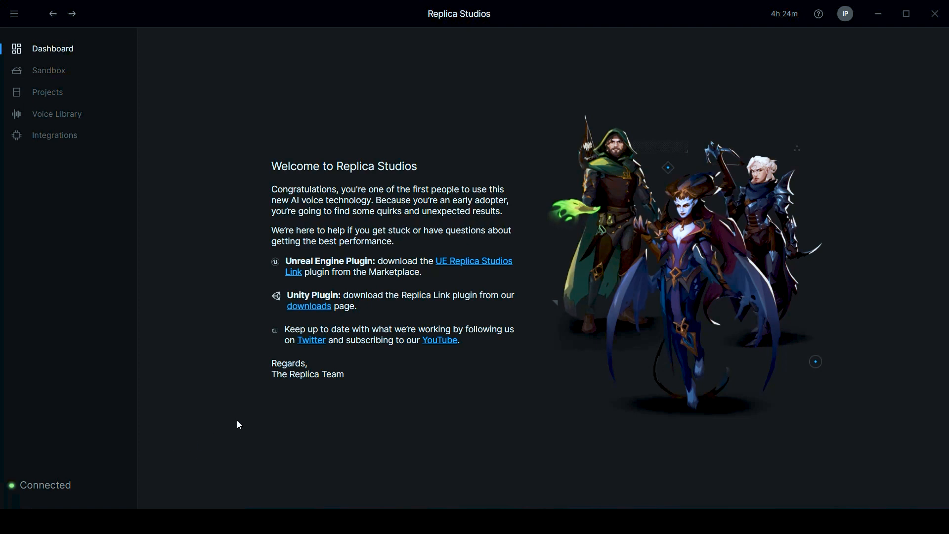
In Replica Studios, create a new project named Endurance with the description "2d action game"
{"action": "left_click_drag", "start_coordinate": [74, 486], "coordinate": [19, 486]}
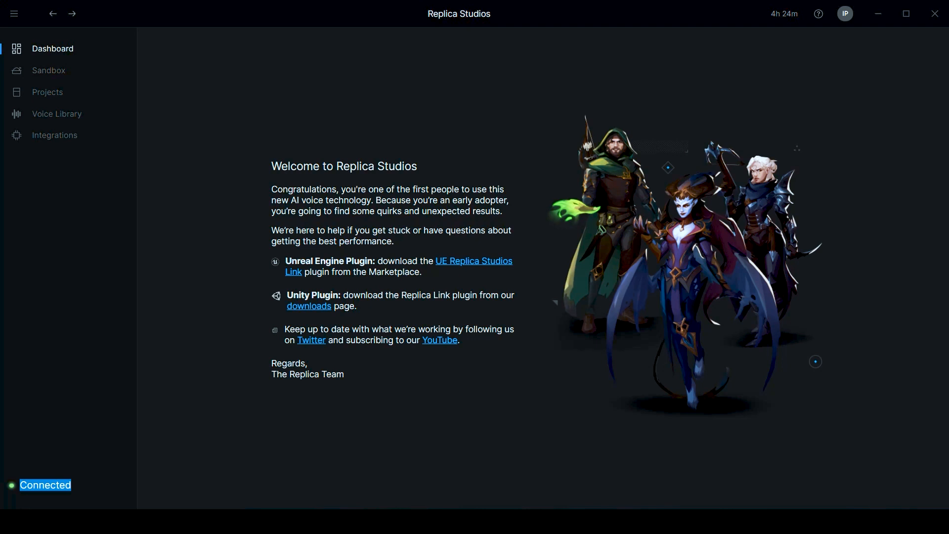
{"action": "left_click", "coordinate": [59, 100]}
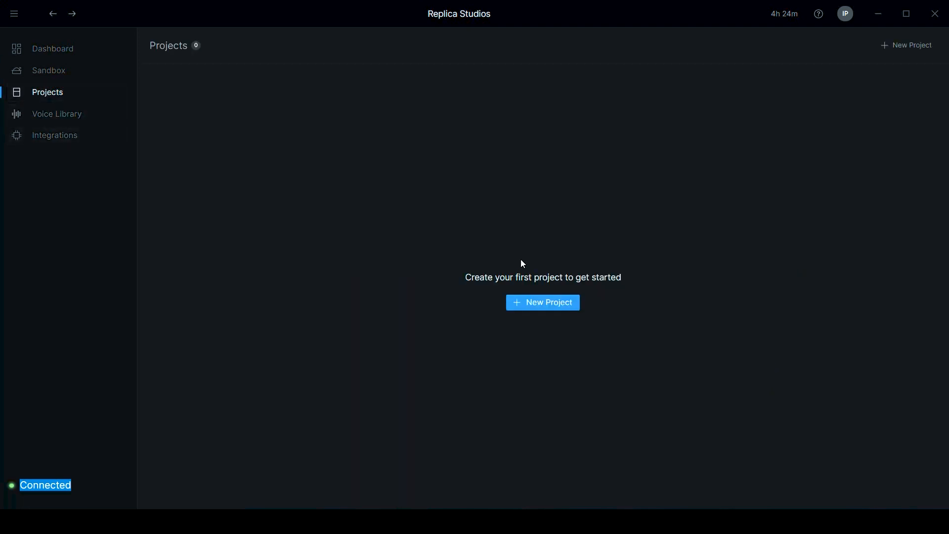
{"action": "left_click", "coordinate": [537, 305]}
{"action": "type", "text": "Endurance"}
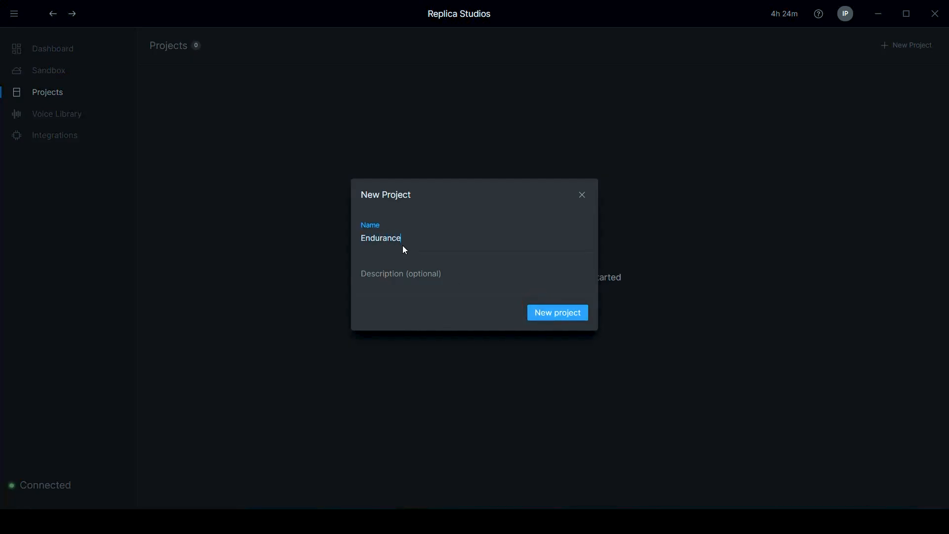
{"action": "left_click", "coordinate": [447, 279]}
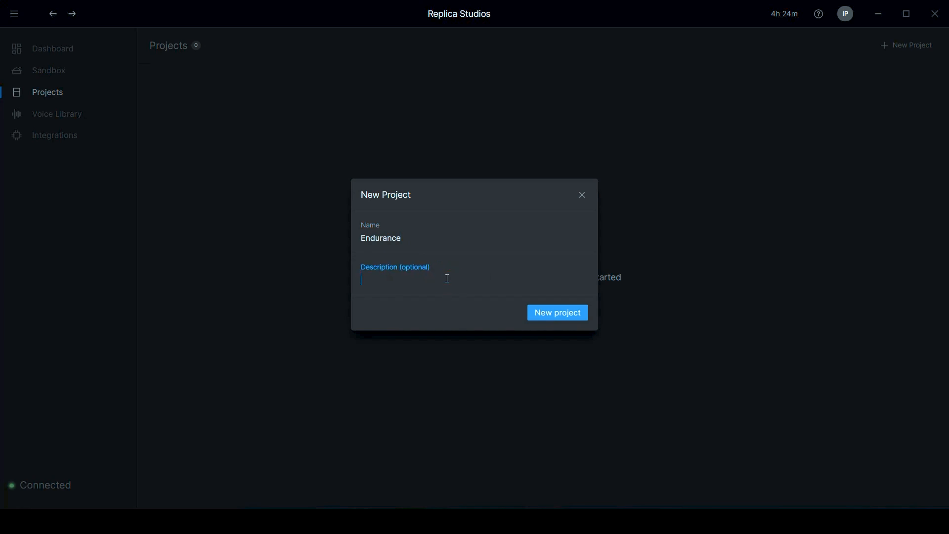
{"action": "type", "text": "2d action game"}
{"action": "left_click", "coordinate": [545, 313]}
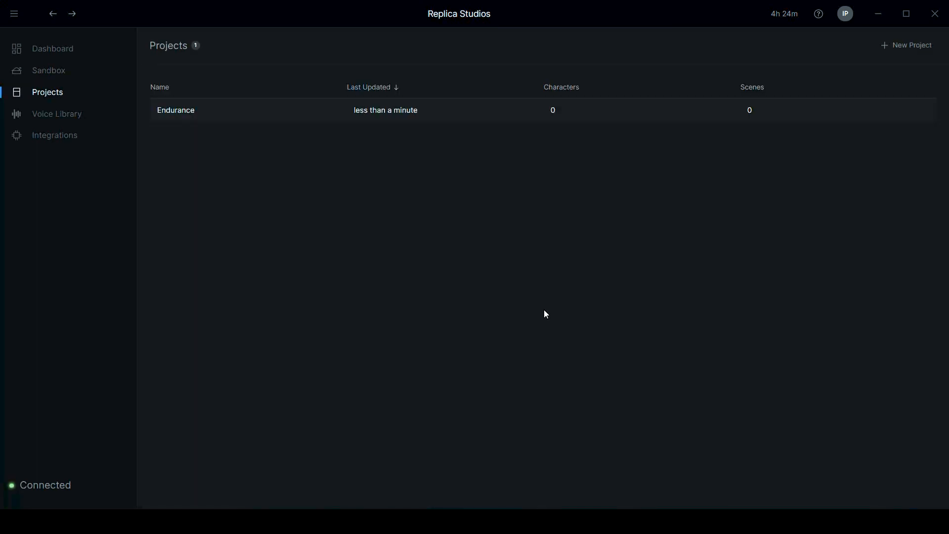
Open the Endurance project and add a new scene named Intro Scene
{"action": "left_click", "coordinate": [222, 114]}
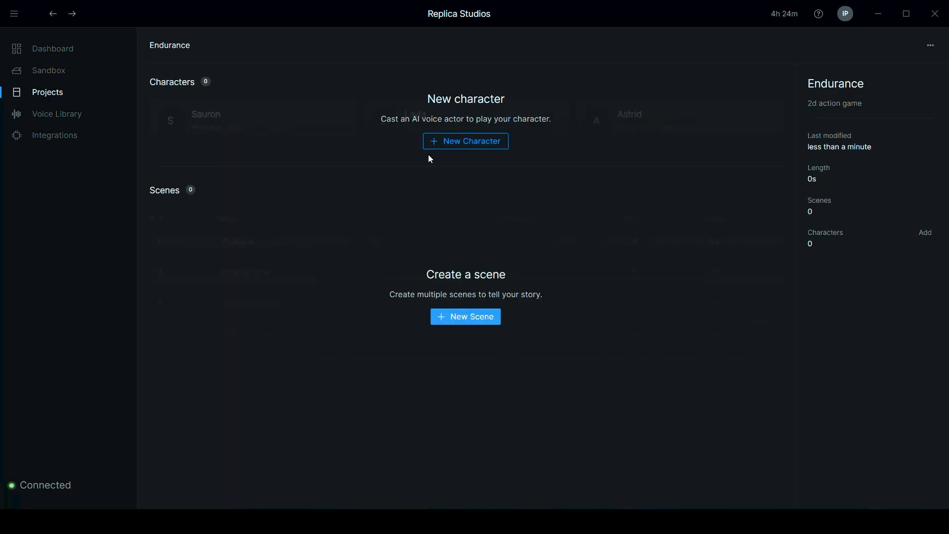
{"action": "left_click", "coordinate": [456, 322]}
{"action": "type", "text": "Intro Scene"}
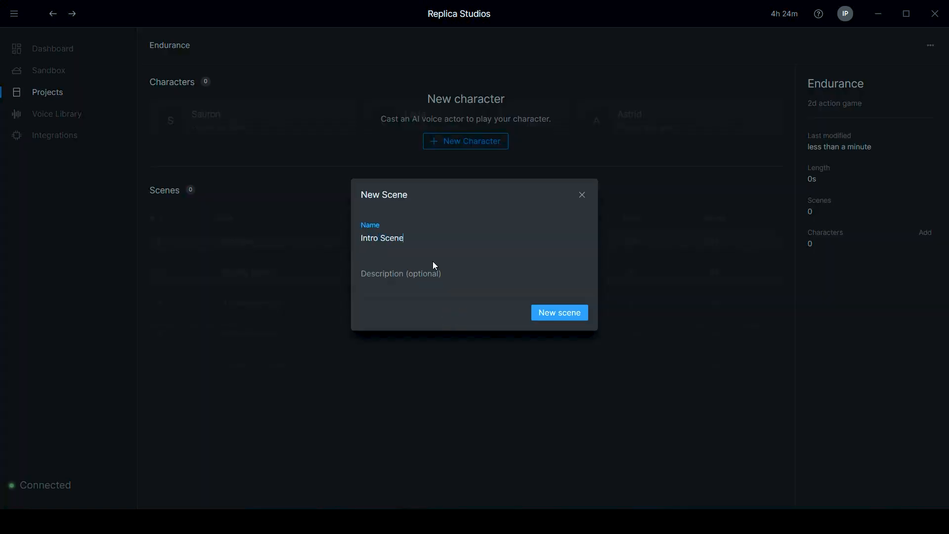
{"action": "left_click", "coordinate": [550, 314]}
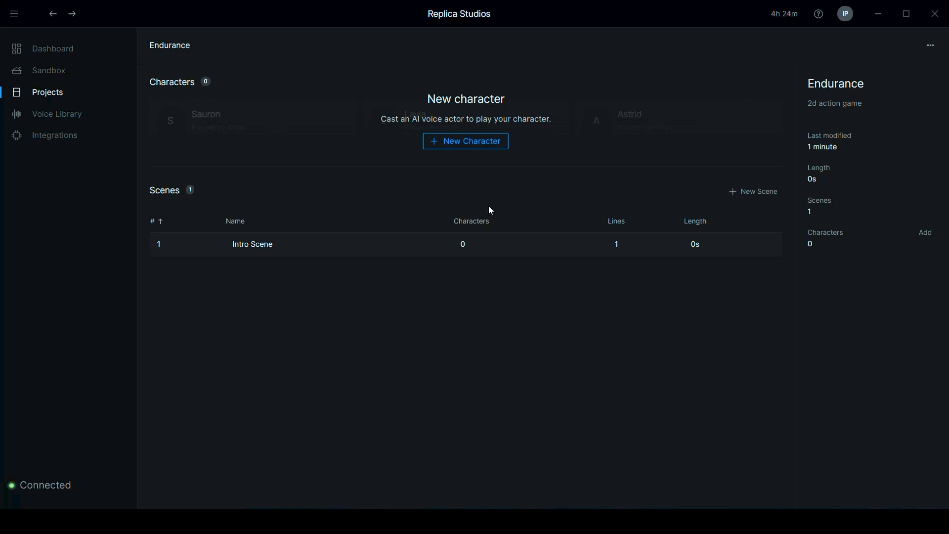
Create a new character named Spaceship AI and proceed directly to casting its AI voice actor
{"action": "left_click", "coordinate": [467, 148]}
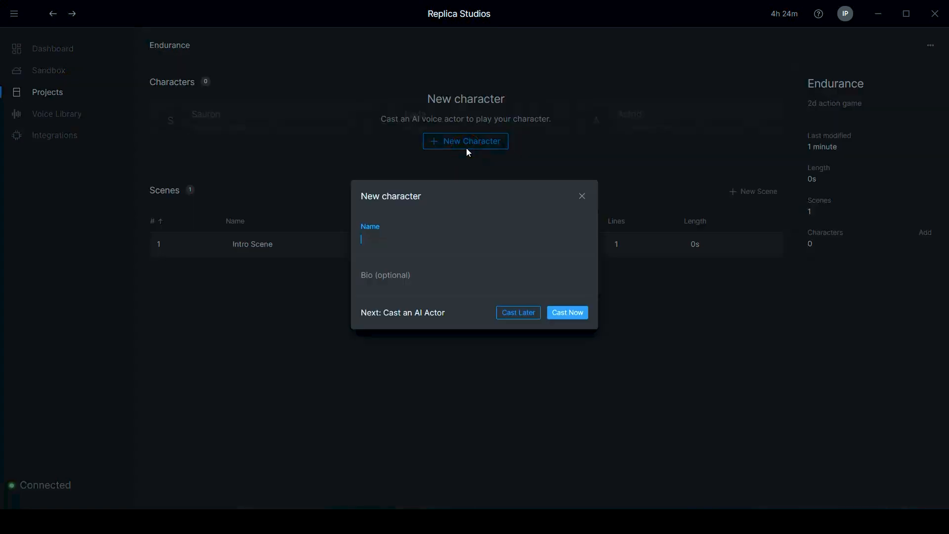
{"action": "type", "text": "Intro scene c"}
{"action": "key", "text": "ctrl+a"}
{"action": "type", "text": "Al"}
{"action": "key", "text": "BackSpace"}
{"action": "key", "text": "BackSpace"}
{"action": "type", "text": "Spaceship AI"}
{"action": "left_click", "coordinate": [567, 312]}
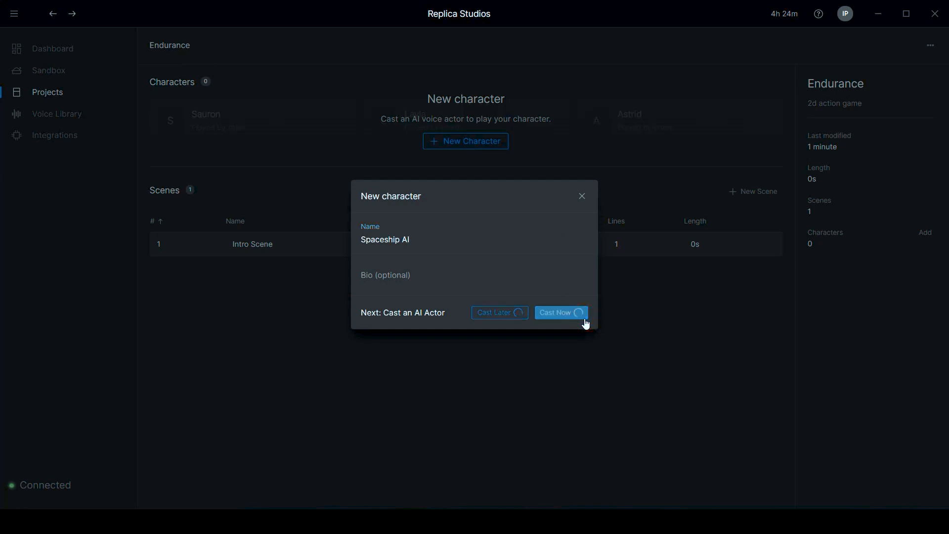
Listen to the voice samples of Agatha, Atlas and Ava in the casting list
{"action": "left_click", "coordinate": [204, 177]}
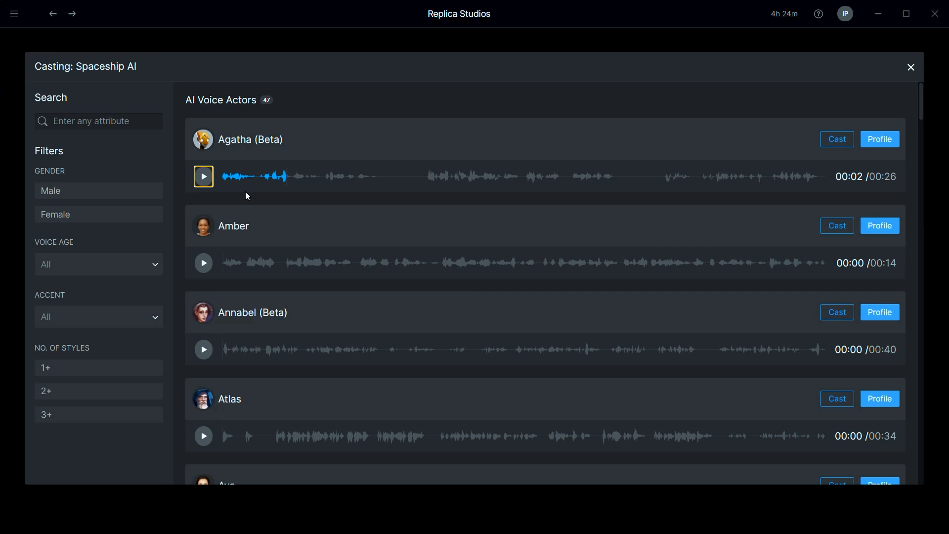
{"action": "scroll", "coordinate": [246, 193], "scroll_direction": "down", "scroll_amount": 4}
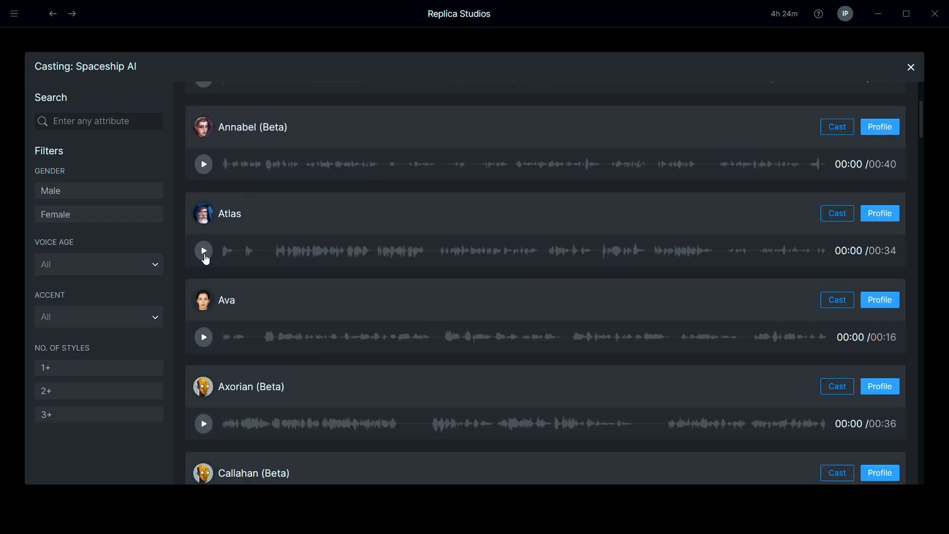
{"action": "left_click", "coordinate": [205, 252]}
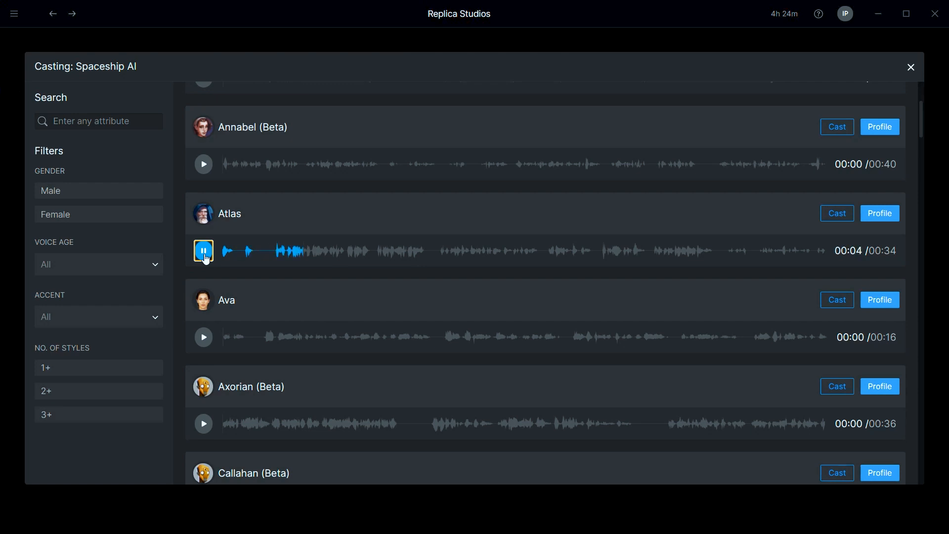
{"action": "left_click", "coordinate": [204, 254]}
{"action": "scroll", "coordinate": [203, 275], "scroll_direction": "down", "scroll_amount": 1}
{"action": "left_click", "coordinate": [204, 280]}
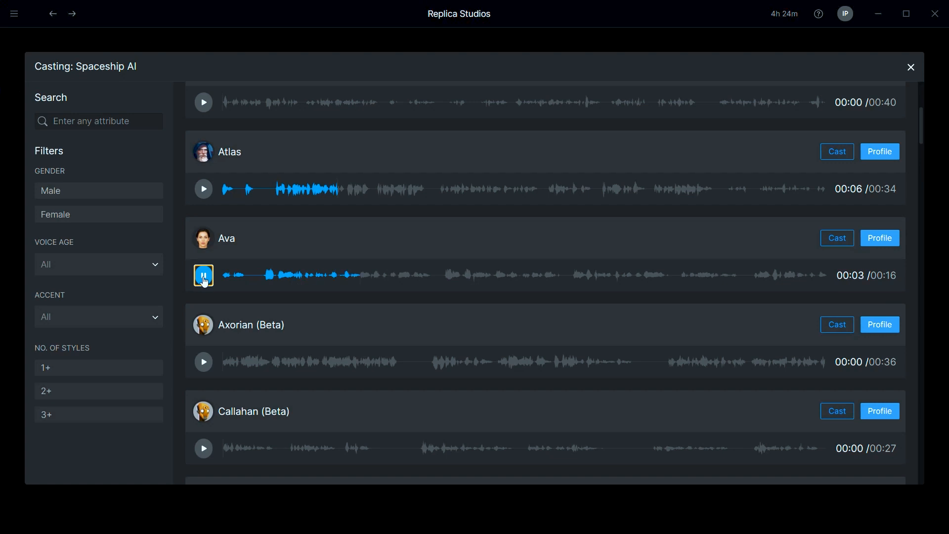
{"action": "left_click", "coordinate": [204, 280]}
{"action": "scroll", "coordinate": [225, 148], "scroll_direction": "down", "scroll_amount": 2}
{"action": "scroll", "coordinate": [225, 149], "scroll_direction": "up", "scroll_amount": 1}
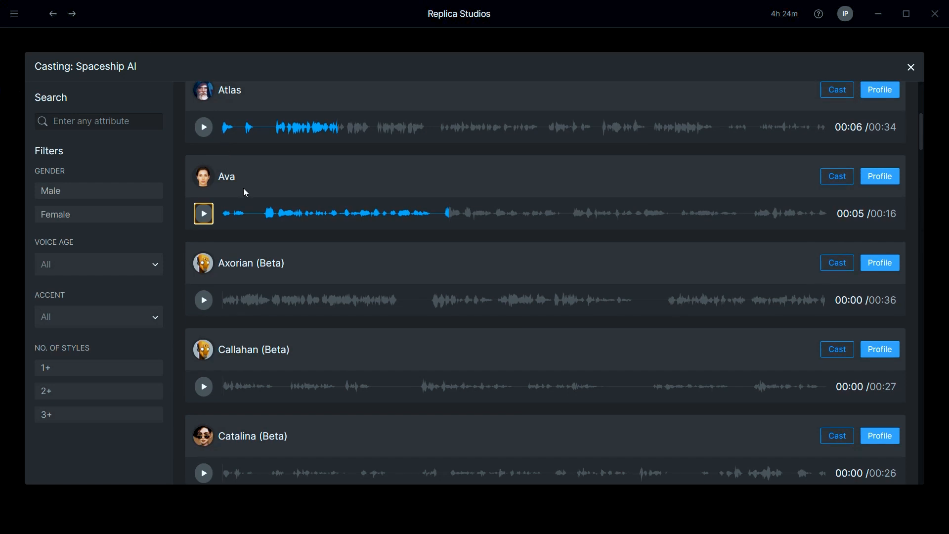
Listen to the voice samples of Deckard and Ethan further down the casting list
{"action": "scroll", "coordinate": [260, 208], "scroll_direction": "down", "scroll_amount": 1}
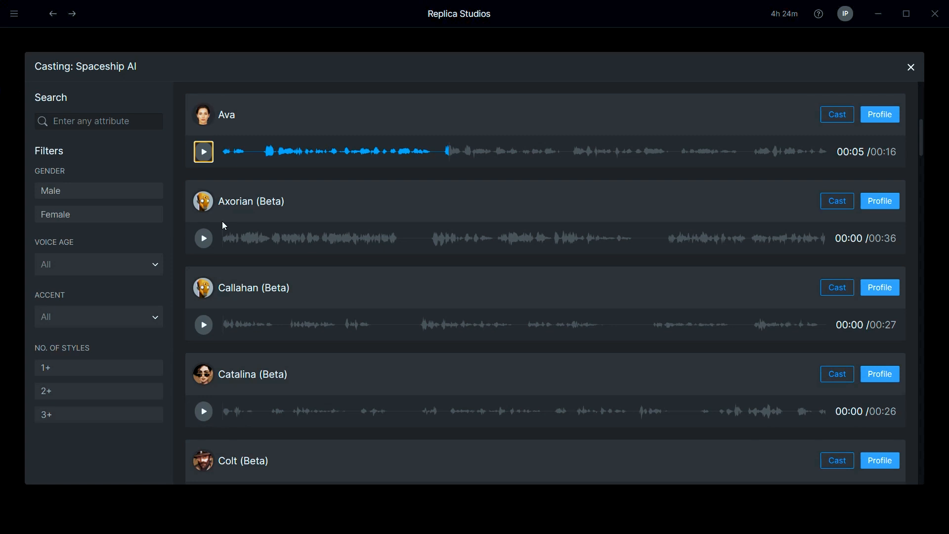
{"action": "scroll", "coordinate": [223, 226], "scroll_direction": "down", "scroll_amount": 4}
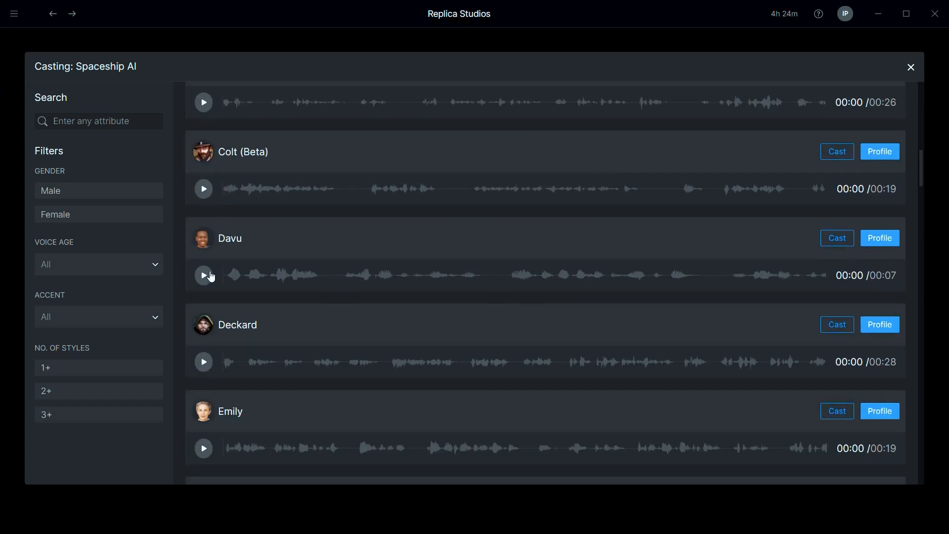
{"action": "left_click", "coordinate": [201, 368]}
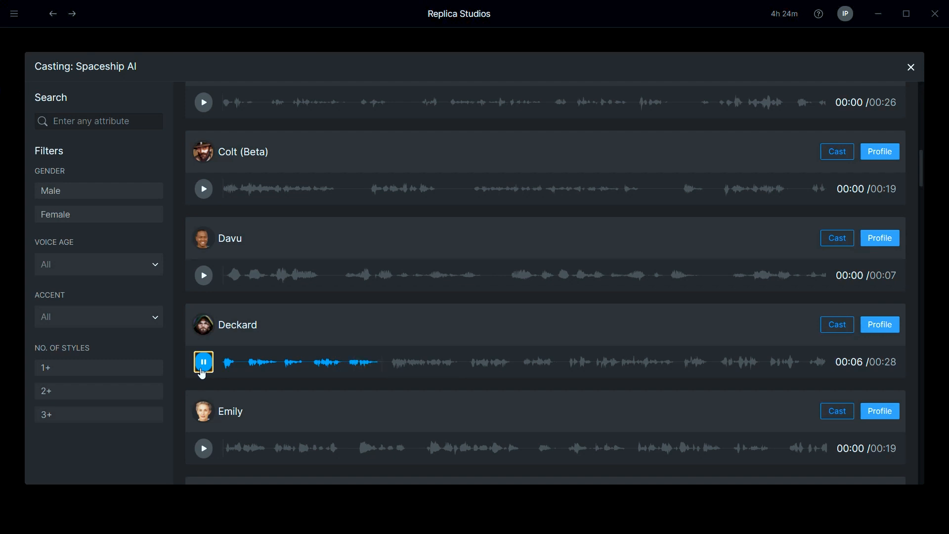
{"action": "left_click", "coordinate": [203, 371]}
{"action": "scroll", "coordinate": [218, 361], "scroll_direction": "down", "scroll_amount": 3}
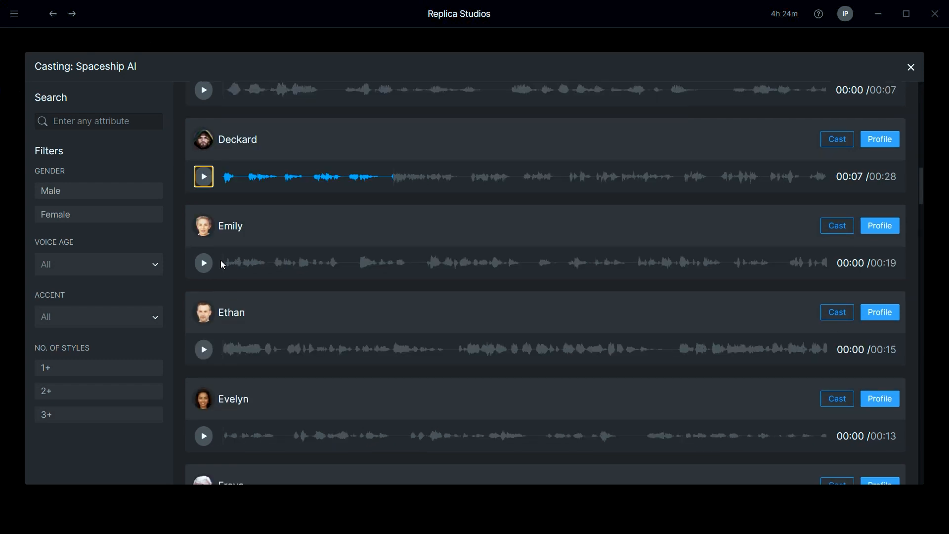
{"action": "scroll", "coordinate": [220, 203], "scroll_direction": "down", "scroll_amount": 1}
{"action": "left_click", "coordinate": [204, 288]}
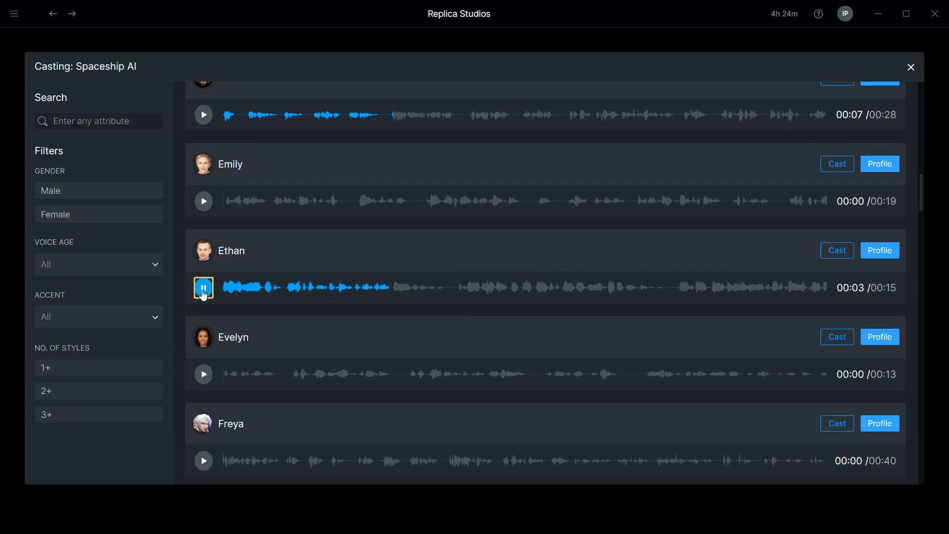
{"action": "left_click", "coordinate": [204, 288]}
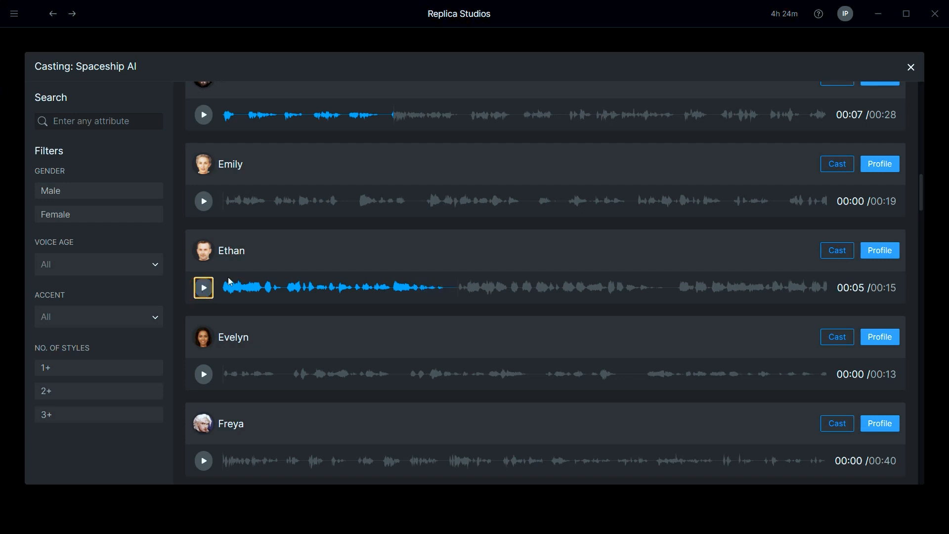
Filter the AI voice actors to male voices and listen to the samples of Solomon and Stone
{"action": "scroll", "coordinate": [268, 254], "scroll_direction": "down", "scroll_amount": 5}
{"action": "scroll", "coordinate": [269, 255], "scroll_direction": "down", "scroll_amount": 9}
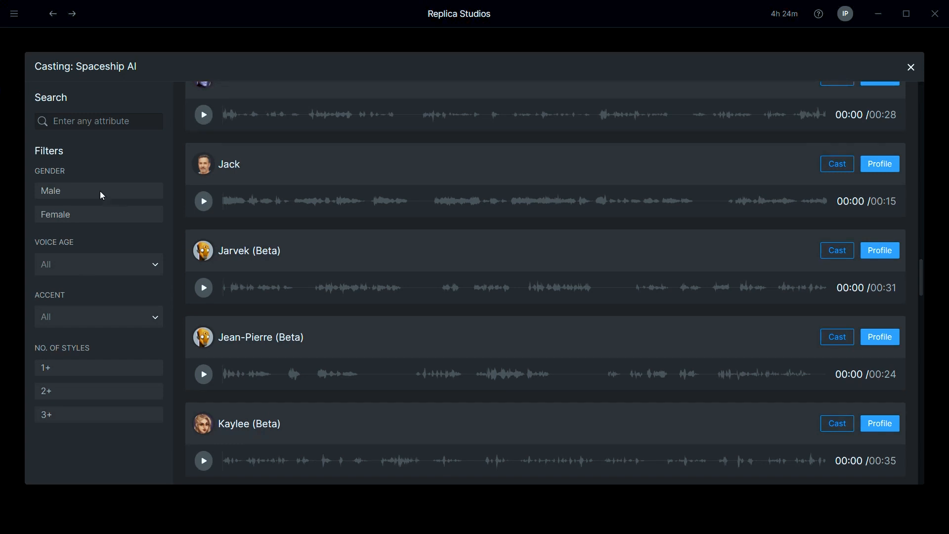
{"action": "left_click", "coordinate": [55, 196]}
{"action": "scroll", "coordinate": [239, 218], "scroll_direction": "down", "scroll_amount": 5}
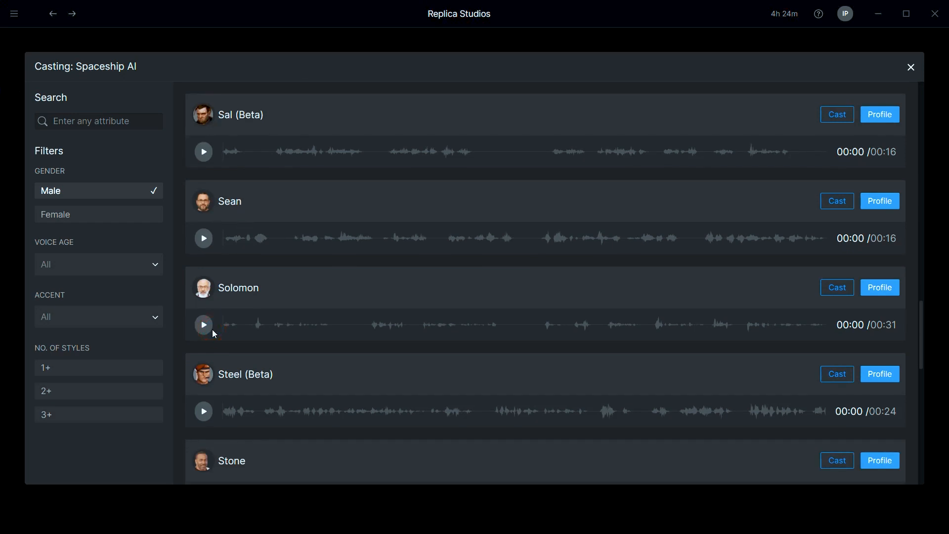
{"action": "left_click", "coordinate": [207, 332]}
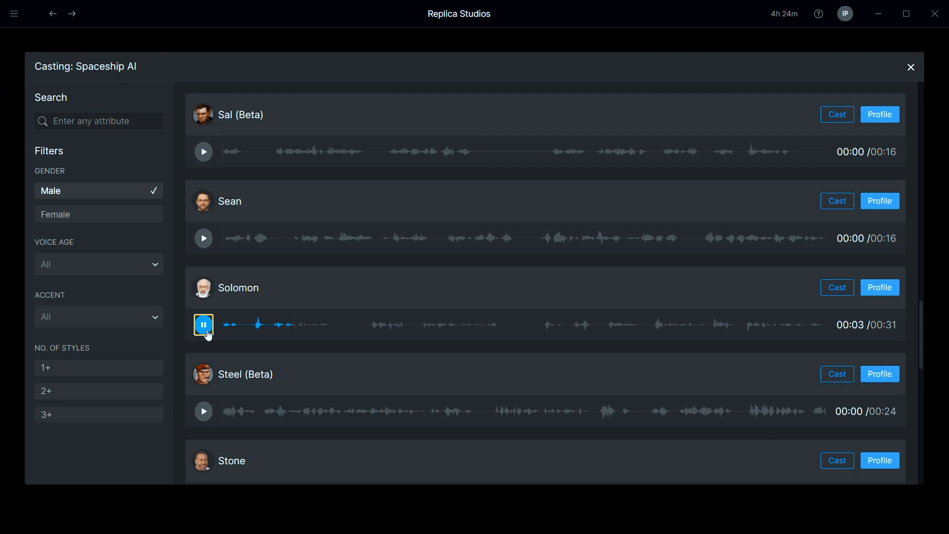
{"action": "left_click", "coordinate": [207, 331]}
{"action": "scroll", "coordinate": [349, 273], "scroll_direction": "down", "scroll_amount": 5}
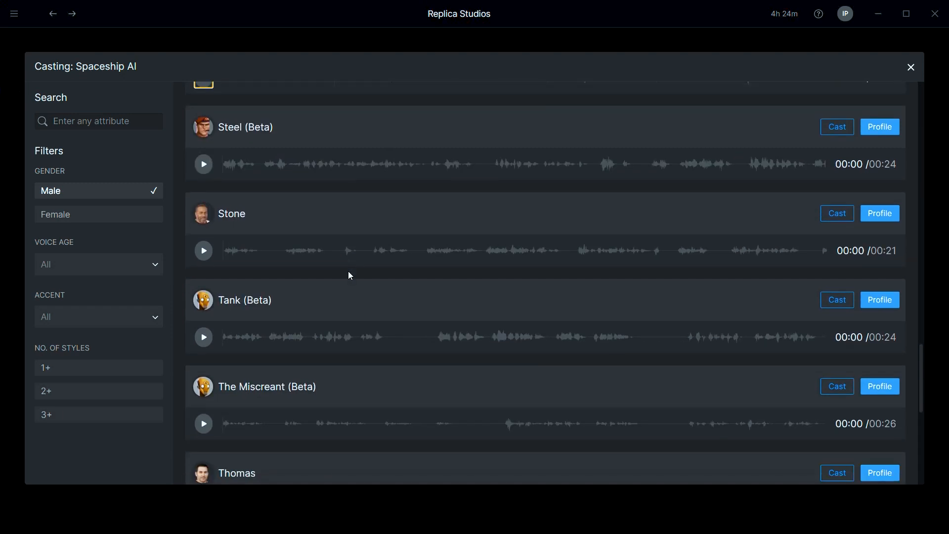
{"action": "left_click", "coordinate": [204, 254]}
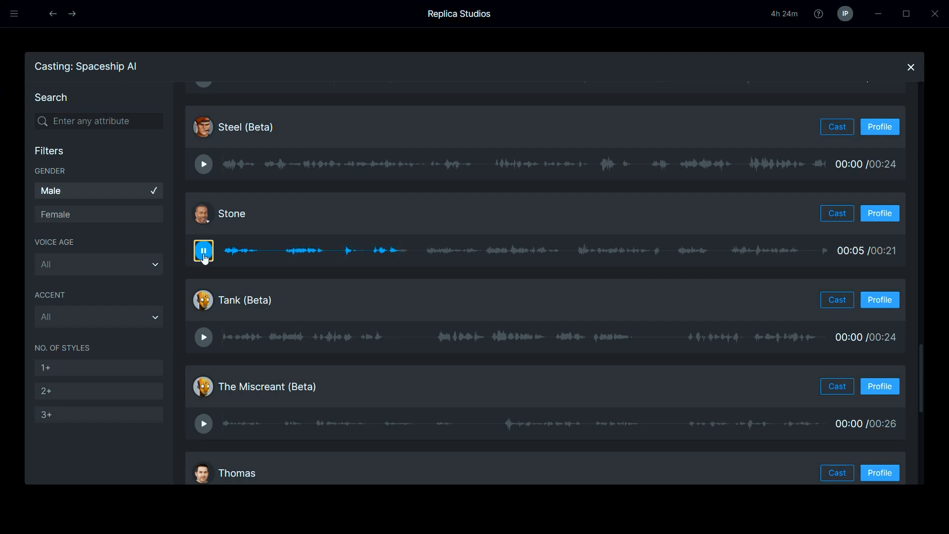
{"action": "left_click", "coordinate": [204, 257]}
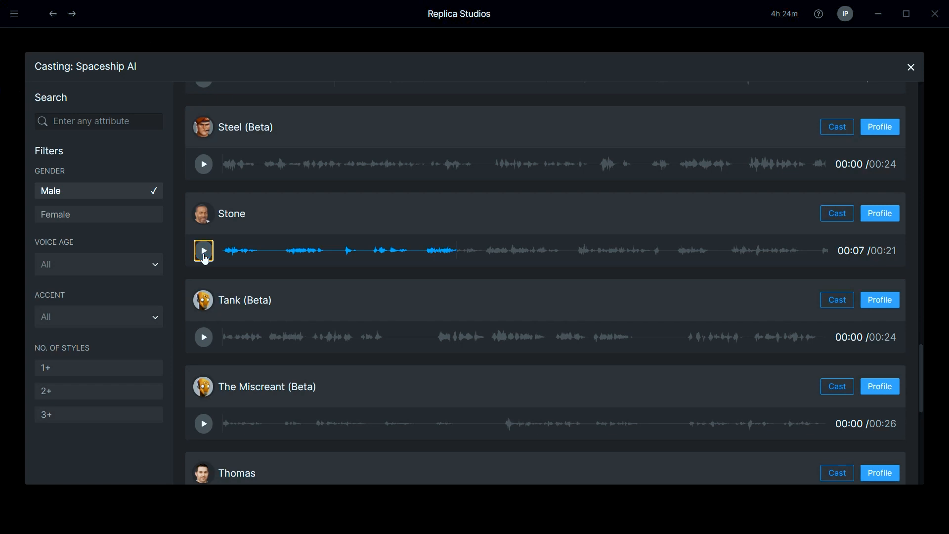
Cast Stone as the voice of the Spaceship AI character
{"action": "scroll", "coordinate": [205, 259], "scroll_direction": "down", "scroll_amount": 8}
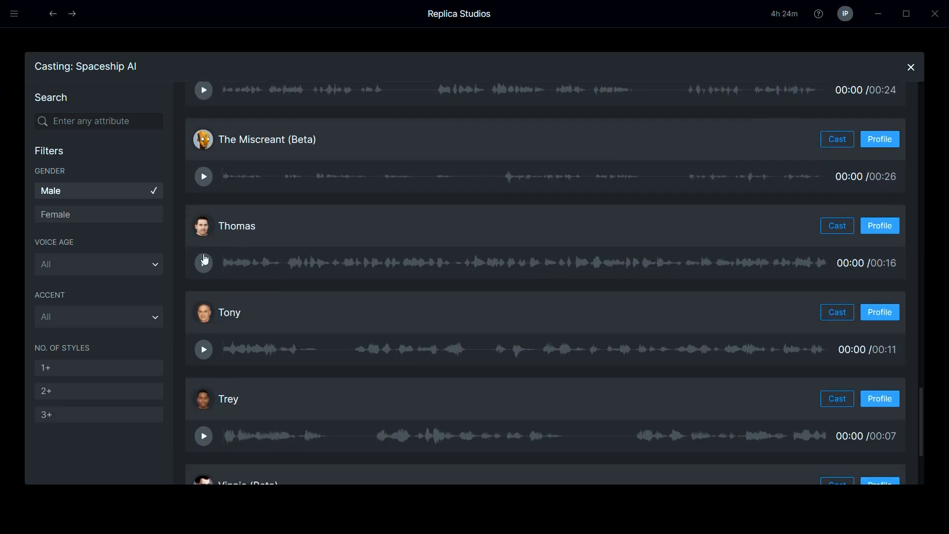
{"action": "scroll", "coordinate": [206, 258], "scroll_direction": "up", "scroll_amount": 3}
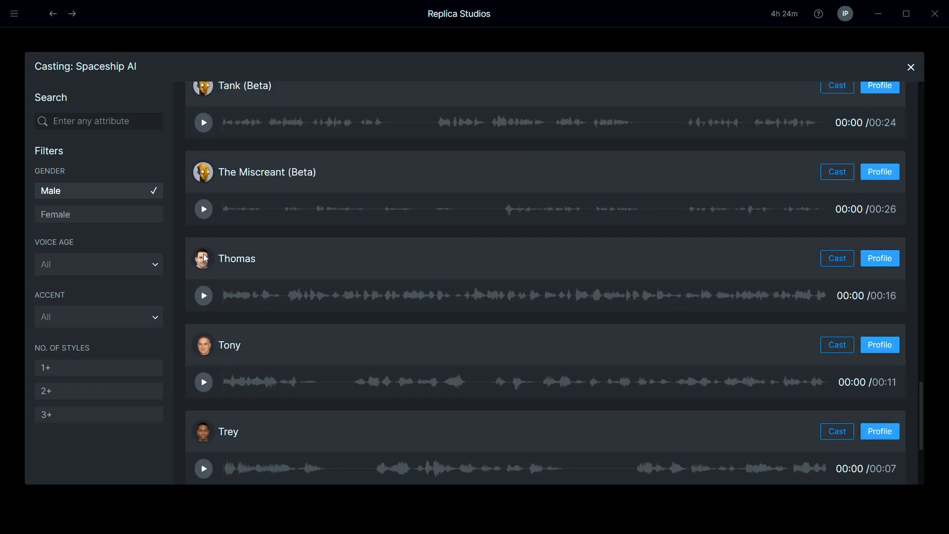
{"action": "scroll", "coordinate": [206, 258], "scroll_direction": "up", "scroll_amount": 3}
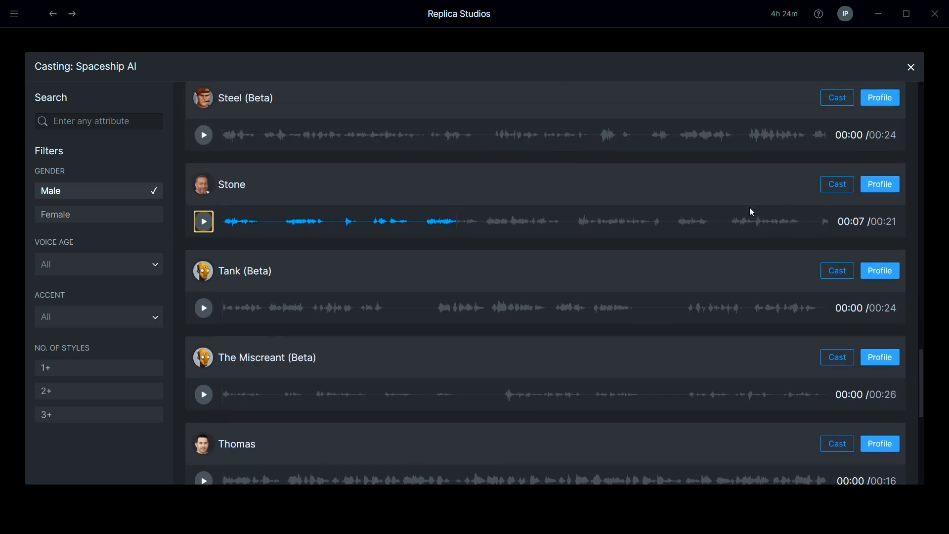
{"action": "left_click", "coordinate": [837, 191]}
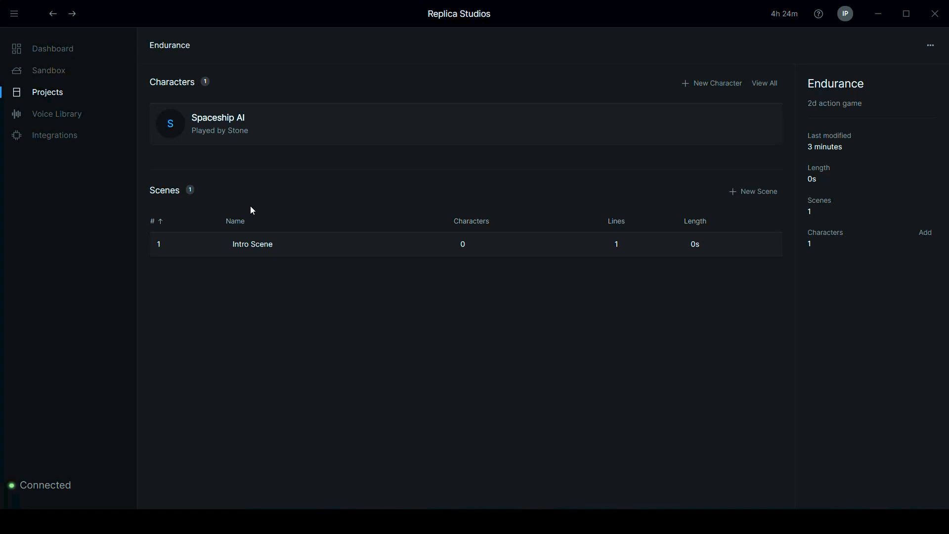
Open the Intro Scene, assign the Spaceship AI character to line 1 and check its available voice styles
{"action": "left_click", "coordinate": [250, 249]}
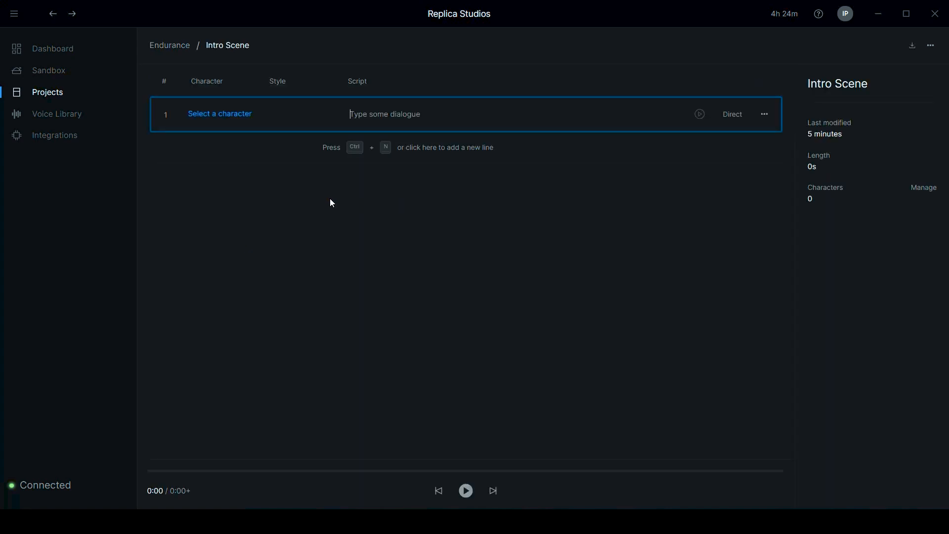
{"action": "left_click", "coordinate": [222, 120]}
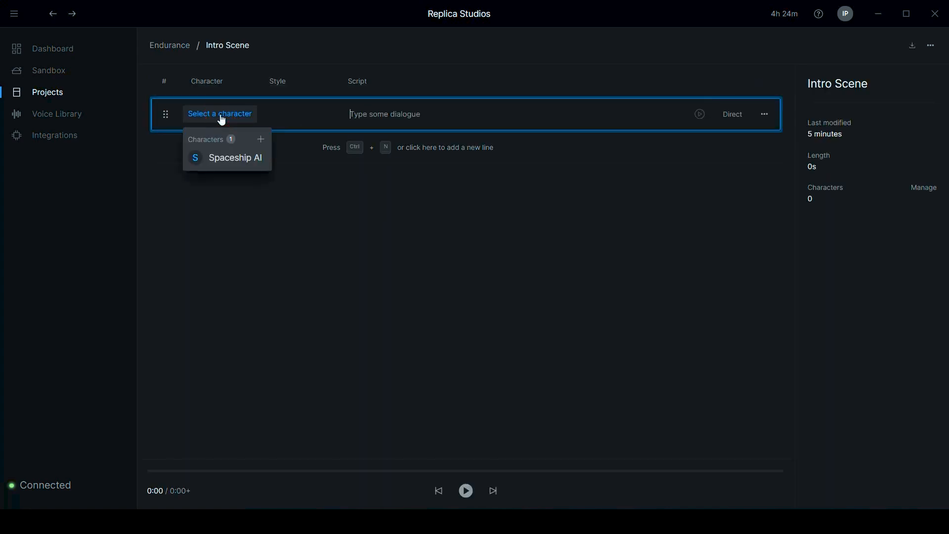
{"action": "left_click", "coordinate": [219, 160]}
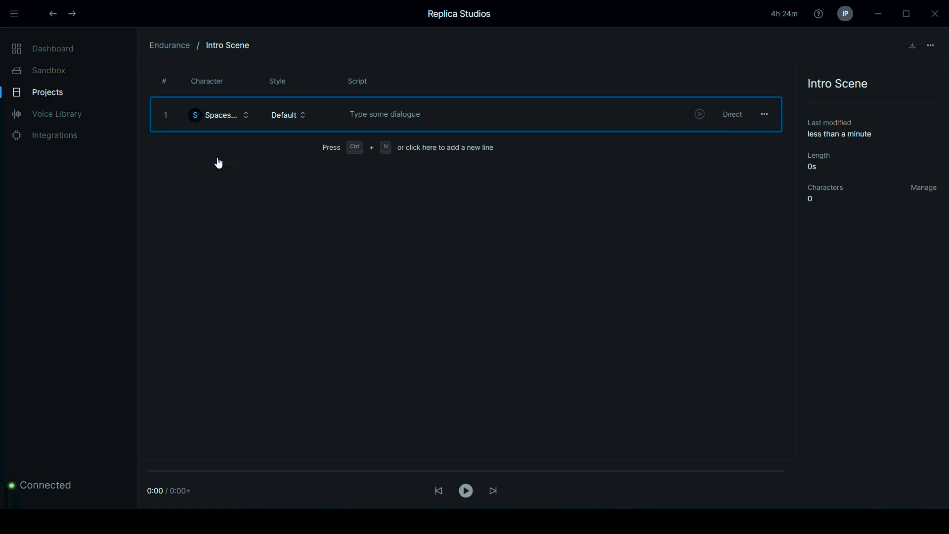
{"action": "left_click", "coordinate": [282, 119]}
{"action": "left_click", "coordinate": [282, 119]}
{"action": "left_click", "coordinate": [282, 118]}
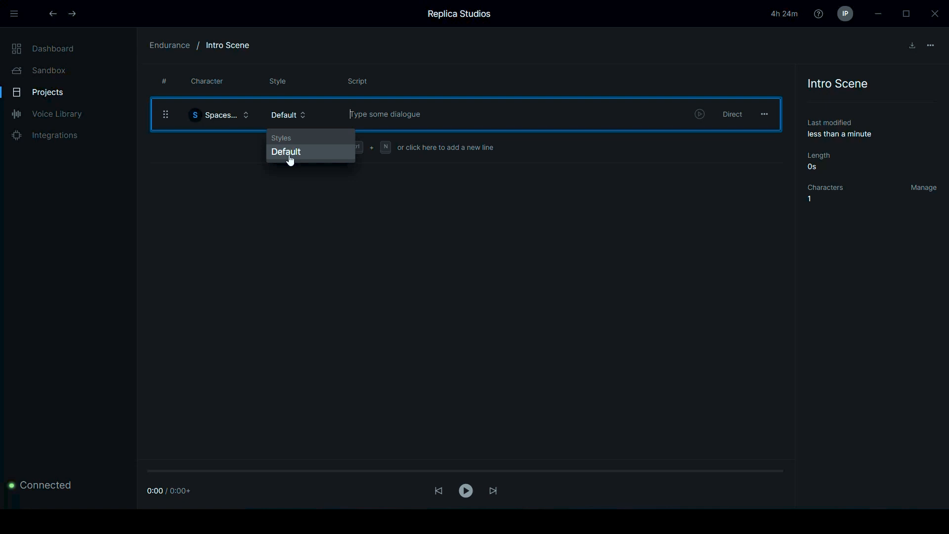
Enter the test dialogue "Hello this is Siri" in line 1 and play it back
{"action": "left_click", "coordinate": [412, 123]}
{"action": "type", "text": "Hello this is Siri"}
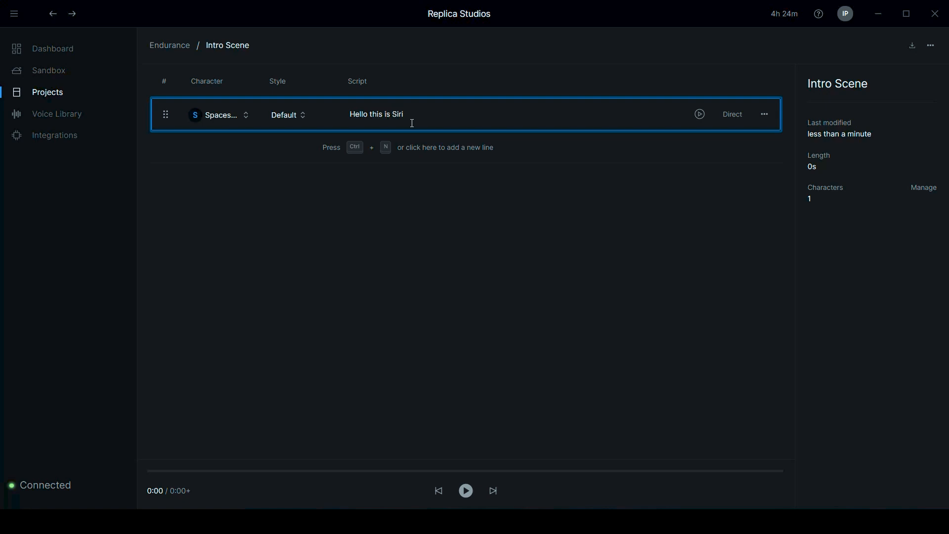
{"action": "left_click", "coordinate": [704, 121]}
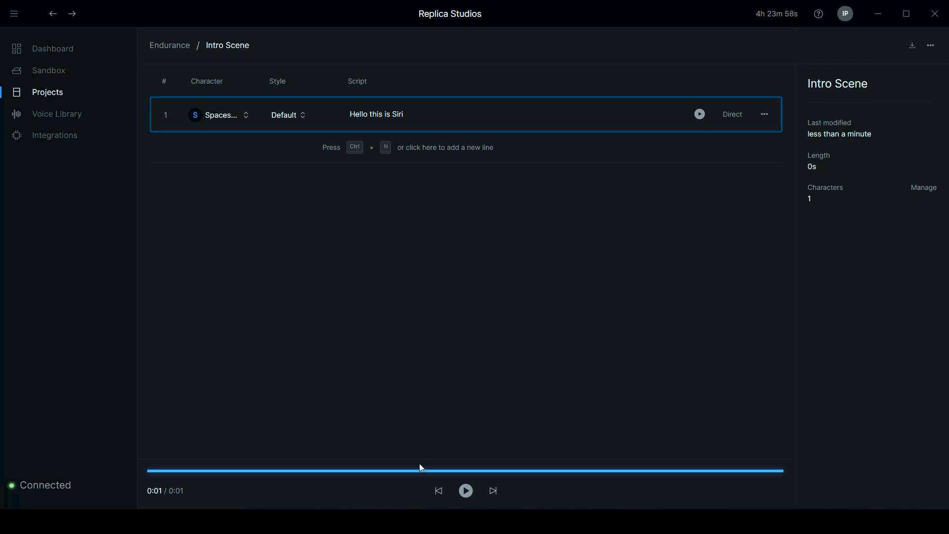
Switch to the Unity project and open the English.txt file from the Assets/Resources/localization folder
{"action": "left_click", "coordinate": [132, 521]}
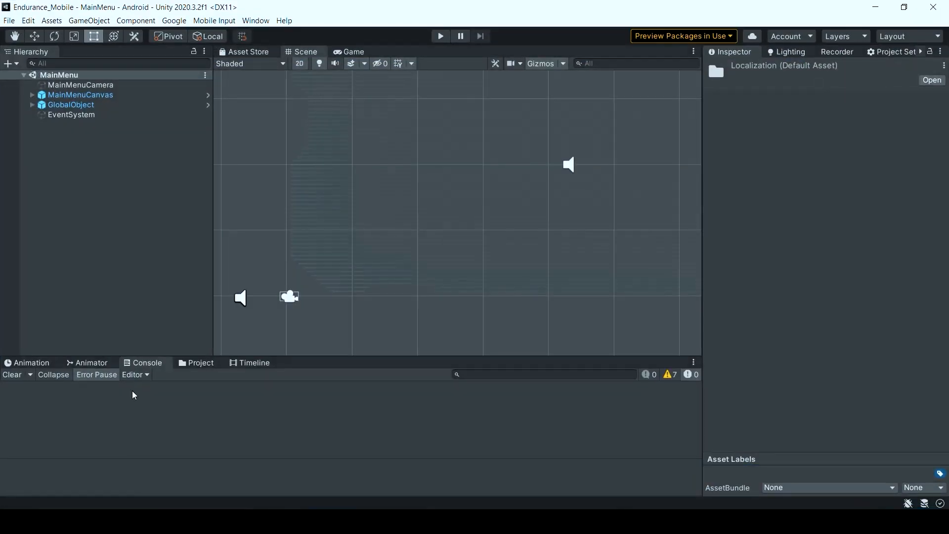
{"action": "left_click", "coordinate": [195, 365]}
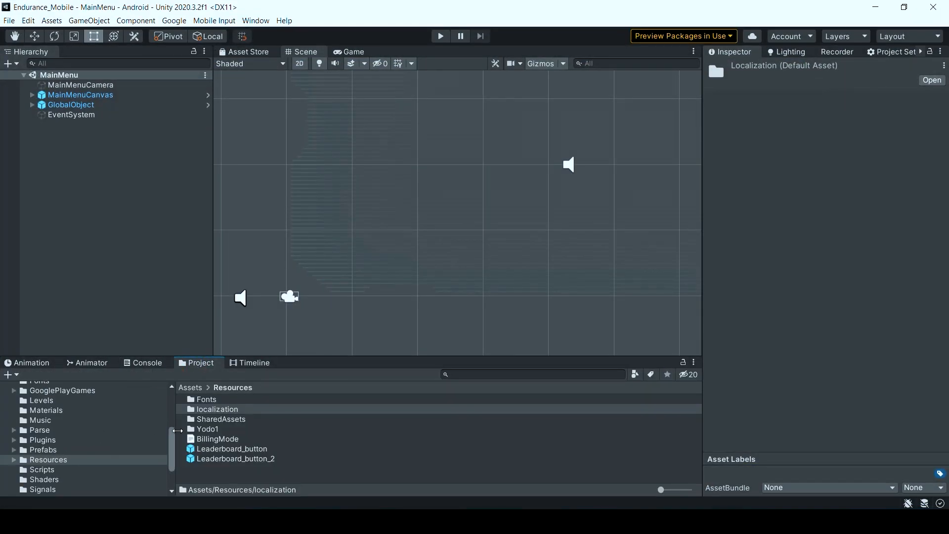
{"action": "left_click", "coordinate": [57, 473]}
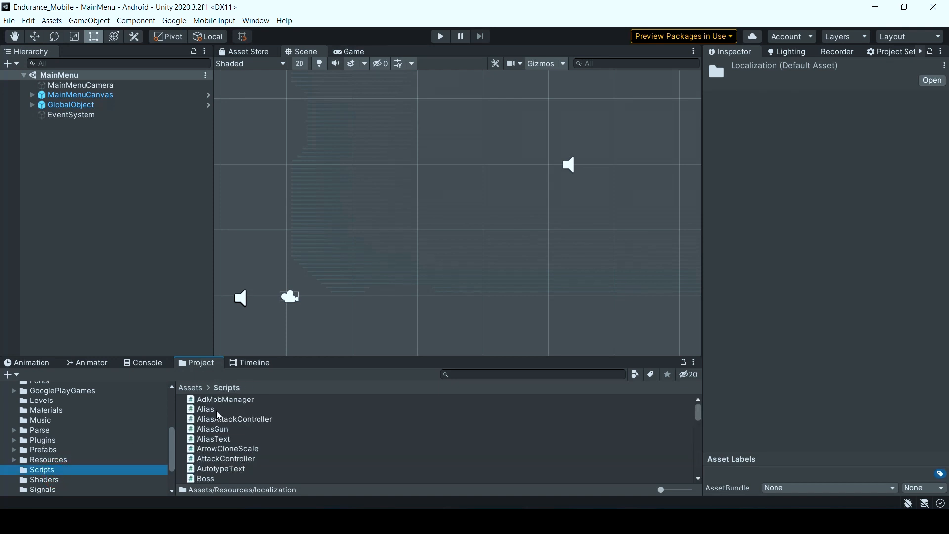
{"action": "left_click_drag", "start_coordinate": [321, 358], "coordinate": [346, 266]}
{"action": "scroll", "coordinate": [246, 343], "scroll_direction": "down", "scroll_amount": 5}
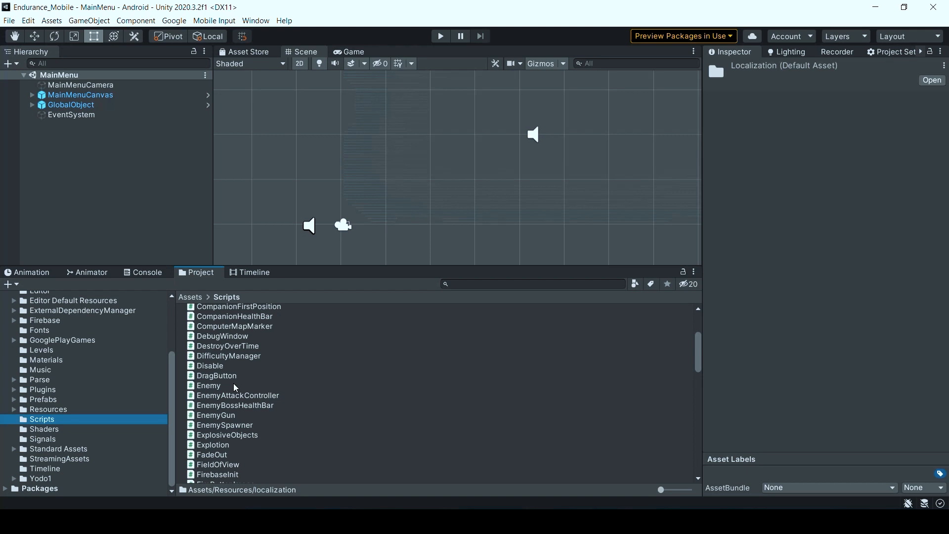
{"action": "left_click", "coordinate": [52, 409]}
{"action": "left_click", "coordinate": [221, 311]}
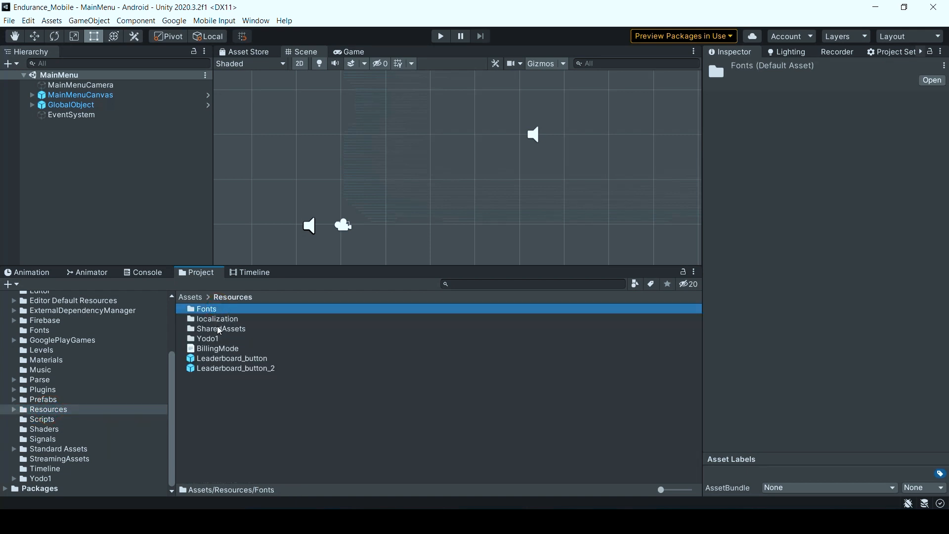
{"action": "double_click", "coordinate": [218, 319]}
{"action": "double_click", "coordinate": [215, 329]}
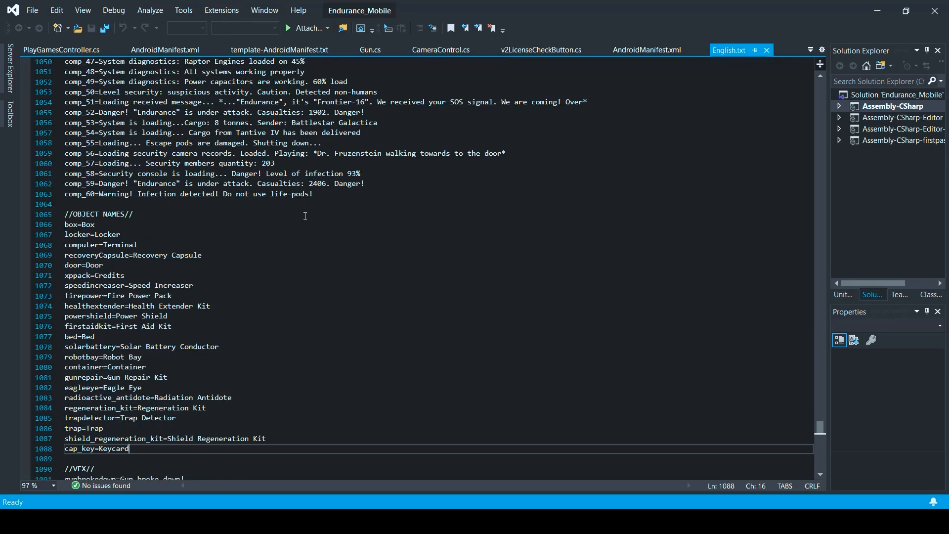
Look through English.txt for dialogue to voice, and highlight the text entries in the INTRO section
{"action": "scroll", "coordinate": [304, 215], "scroll_direction": "down", "scroll_amount": 7}
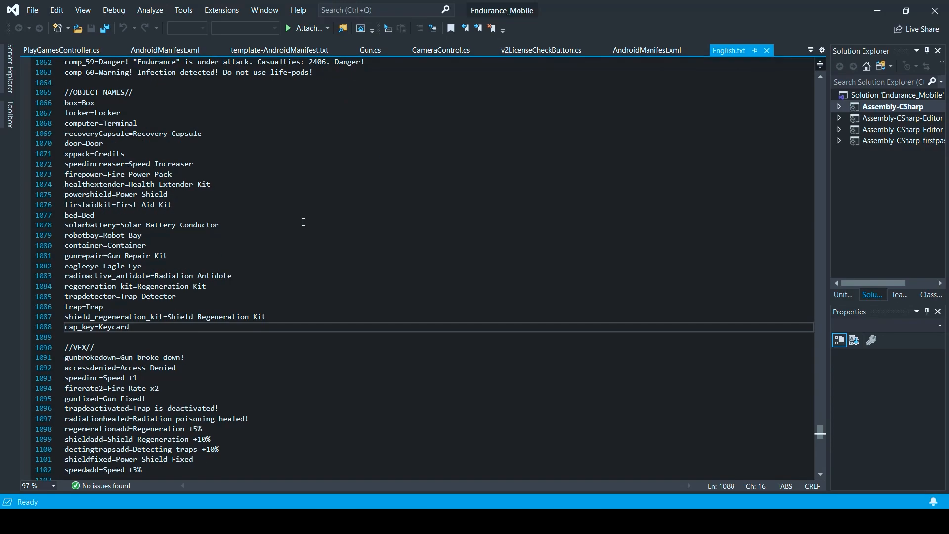
{"action": "left_click_drag", "start_coordinate": [820, 433], "coordinate": [820, 113]}
{"action": "scroll", "coordinate": [735, 129], "scroll_direction": "up", "scroll_amount": 6}
{"action": "scroll", "coordinate": [675, 170], "scroll_direction": "down", "scroll_amount": 16}
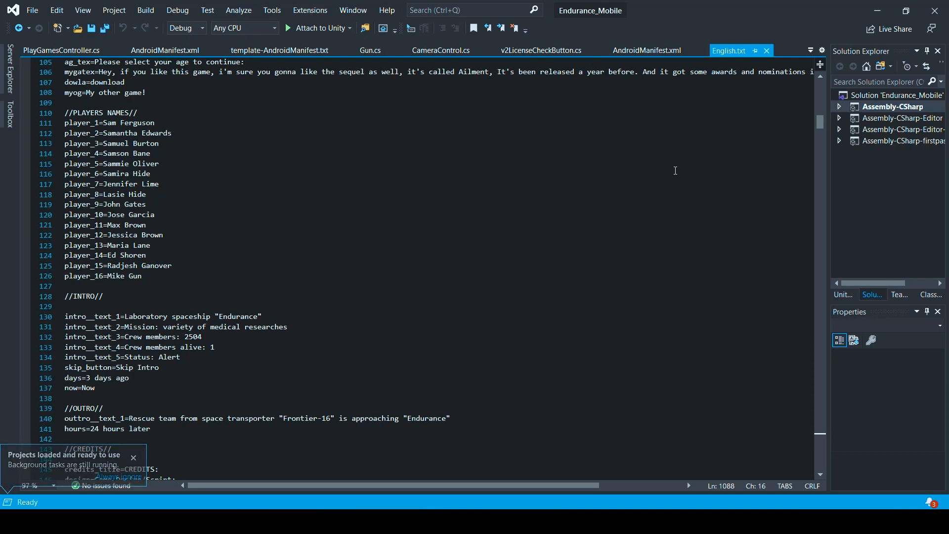
{"action": "scroll", "coordinate": [675, 171], "scroll_direction": "down", "scroll_amount": 2}
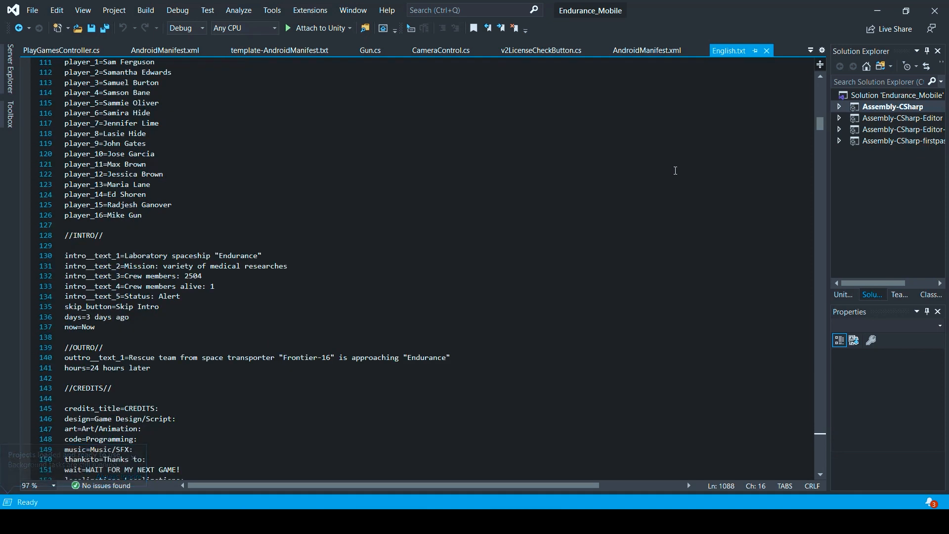
{"action": "scroll", "coordinate": [675, 170], "scroll_direction": "down", "scroll_amount": 3}
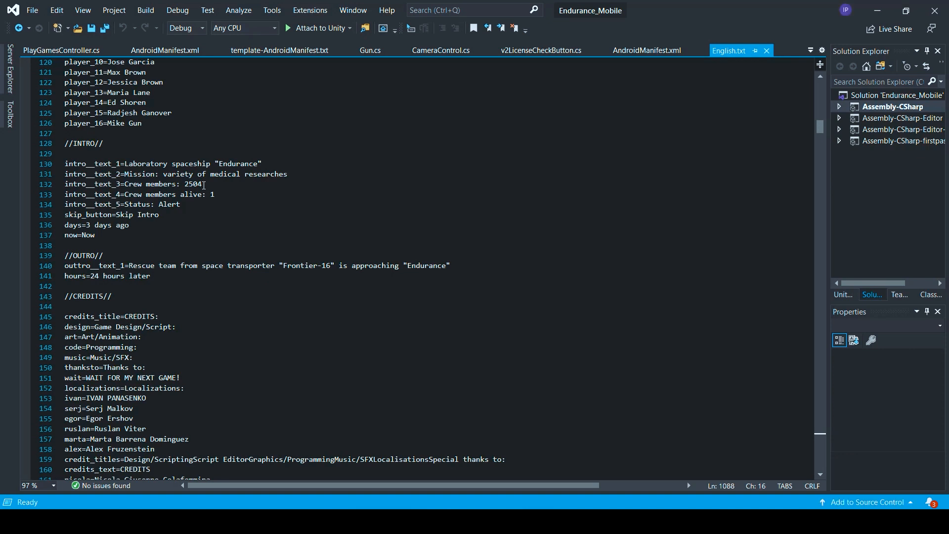
{"action": "scroll", "coordinate": [188, 190], "scroll_direction": "down", "scroll_amount": 7}
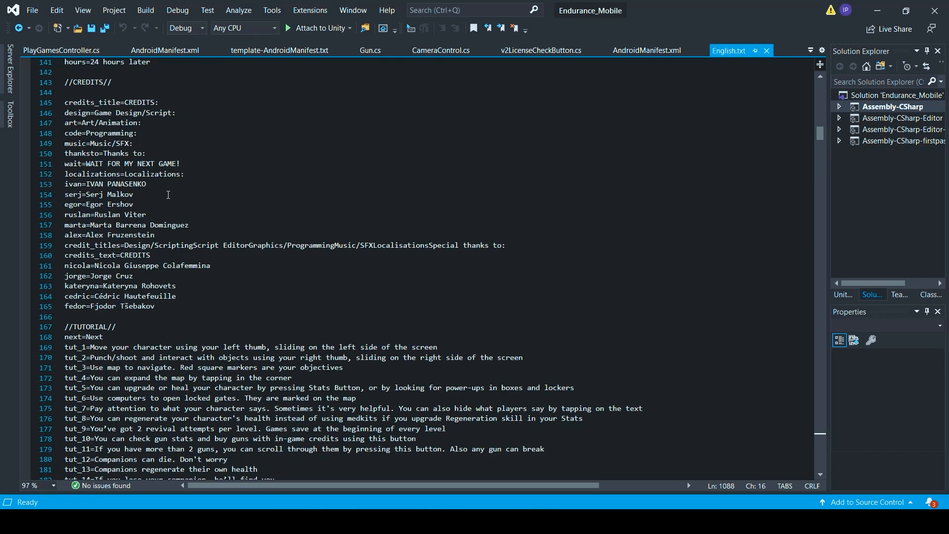
{"action": "scroll", "coordinate": [168, 195], "scroll_direction": "down", "scroll_amount": 20}
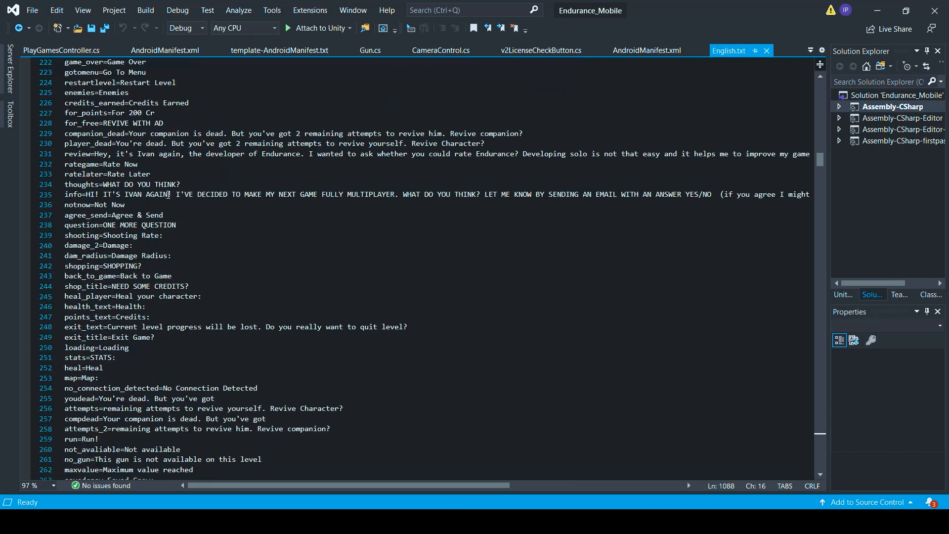
{"action": "scroll", "coordinate": [168, 195], "scroll_direction": "down", "scroll_amount": 14}
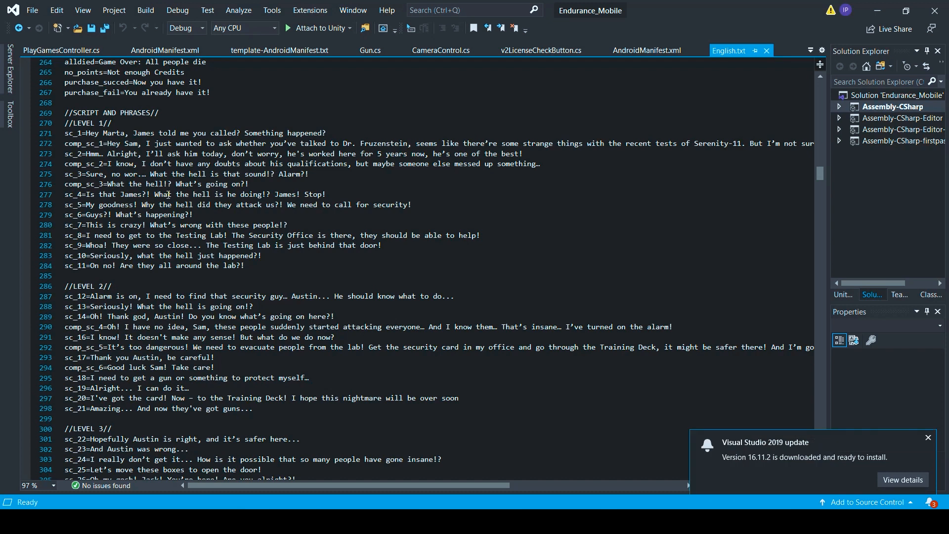
{"action": "scroll", "coordinate": [191, 214], "scroll_direction": "up", "scroll_amount": 20}
{"action": "left_click", "coordinate": [112, 267]}
{"action": "left_click_drag", "start_coordinate": [129, 256], "coordinate": [49, 203]}
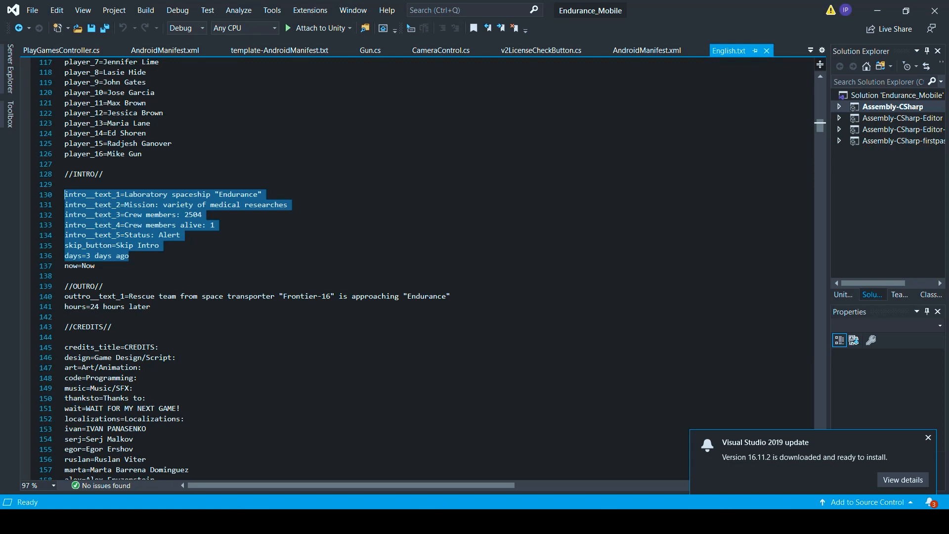
Replace the dialogue of line 1 in Replica Studios with Laboratory spaceship "Endurance" from intro__text_1, and play it back
{"action": "key", "text": "alt+Tab"}
{"action": "key", "text": "alt+Tab"}
{"action": "left_click_drag", "start_coordinate": [282, 192], "coordinate": [124, 195]}
{"action": "key", "text": "alt+Tab"}
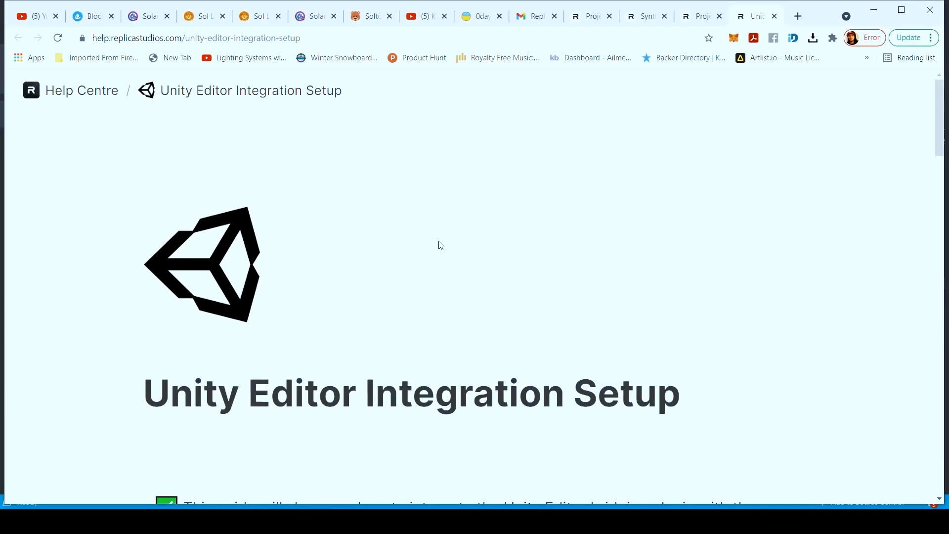
{"action": "key", "text": "alt+Tab"}
{"action": "key", "text": "alt+Tab"}
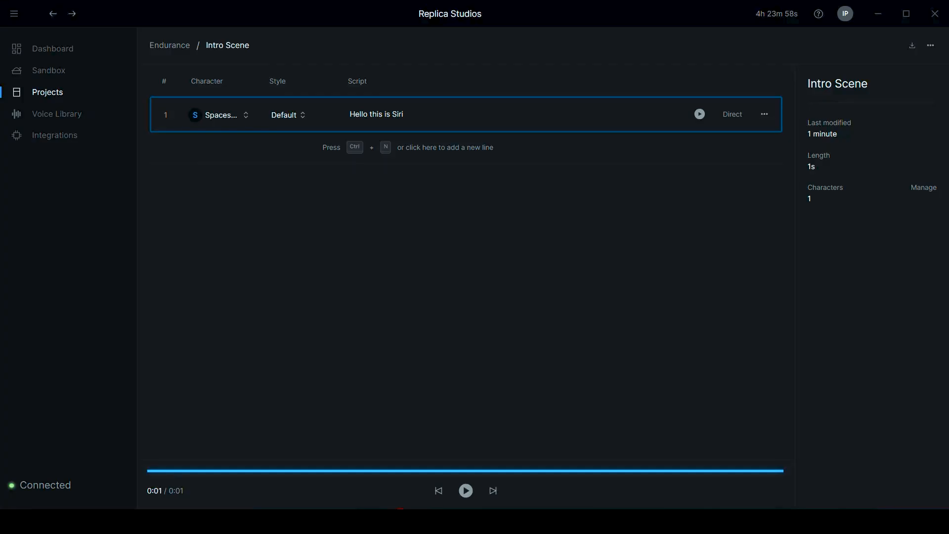
{"action": "left_click_drag", "start_coordinate": [402, 114], "coordinate": [342, 115]}
{"action": "type", "text": "Laboratory spaceship \"Endurance\""}
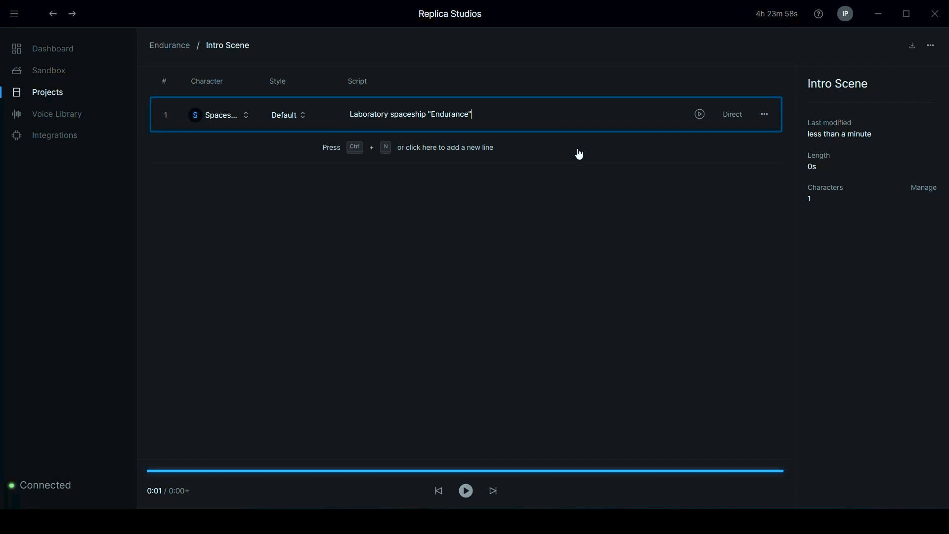
{"action": "left_click", "coordinate": [701, 117]}
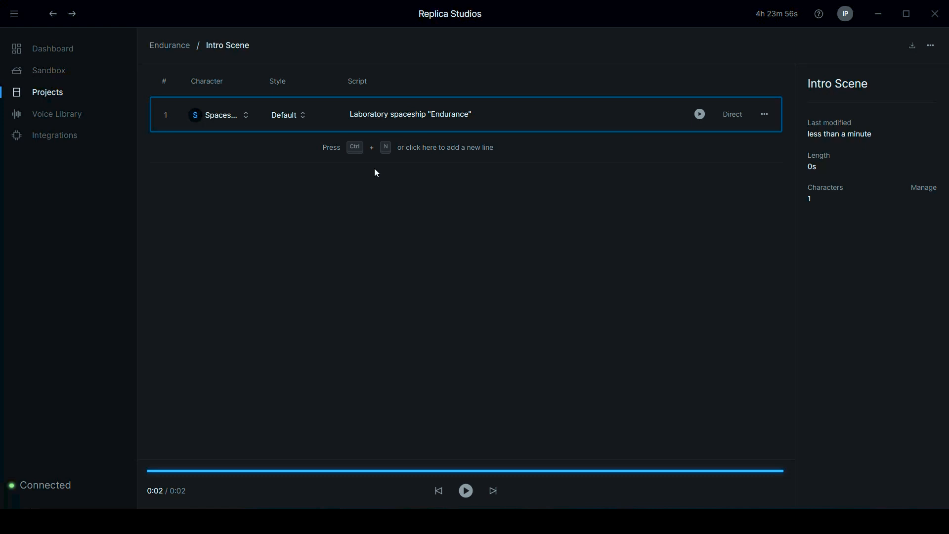
Add line 2 with "Mission: variety of medical researches" copied from English.txt in Visual Studio, and add an empty line 3
{"action": "key", "text": "ctrl+n"}
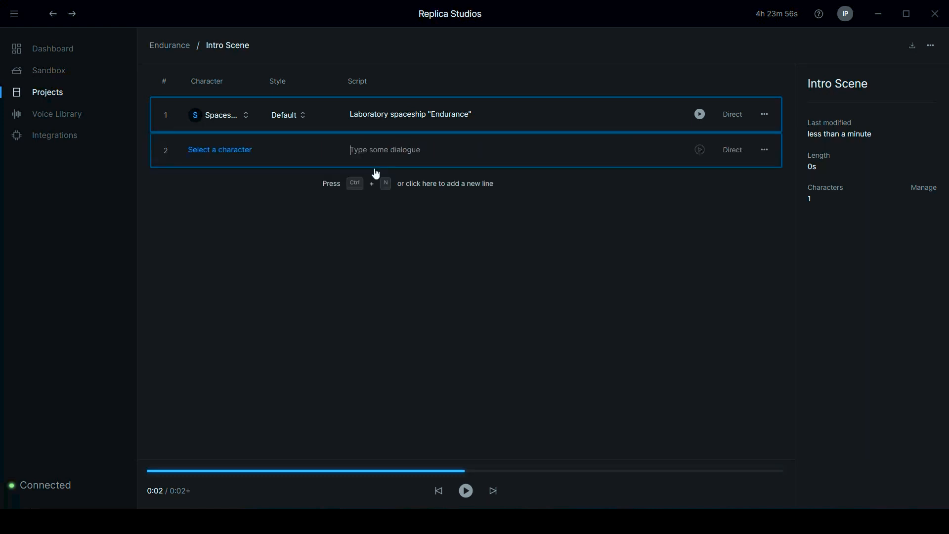
{"action": "left_click", "coordinate": [486, 520]}
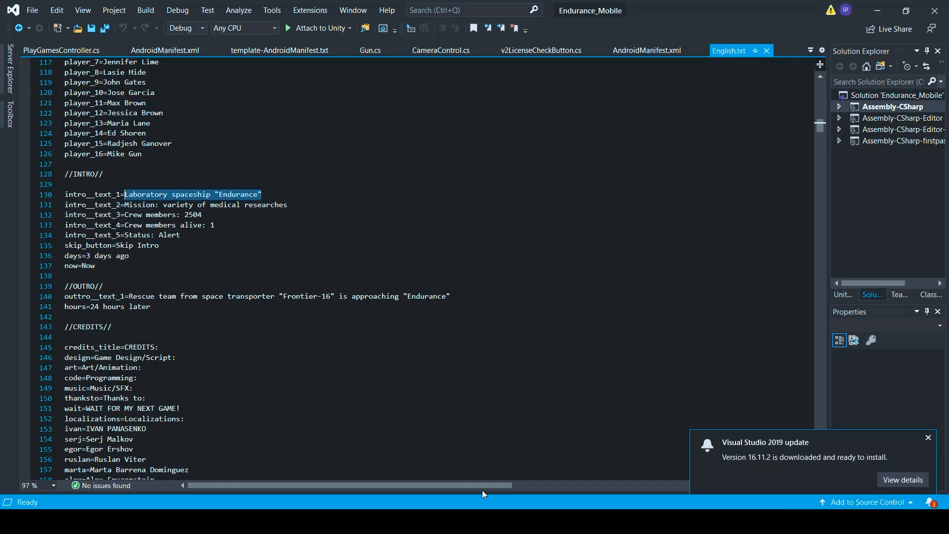
{"action": "mouse_move", "coordinate": [287, 205]}
{"action": "left_mouse_down"}
{"action": "mouse_move", "coordinate": [125, 205]}
{"action": "mouse_move", "coordinate": [288, 204]}
{"action": "left_mouse_up"}
{"action": "key", "text": "ctrl+c"}
{"action": "key", "text": "alt+Tab"}
{"action": "key", "text": "ctrl+v"}
{"action": "key", "text": "ctrl+n"}
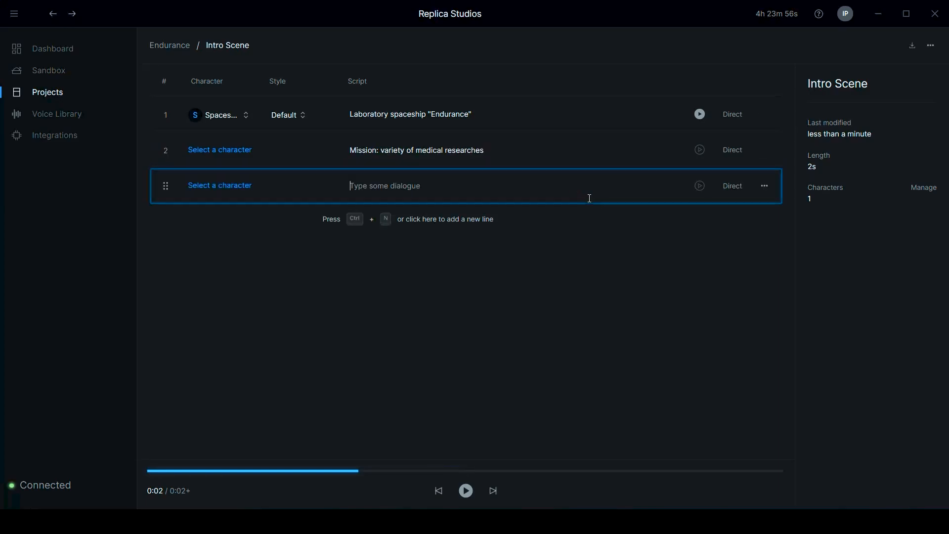
Try appending "Mission: variety of medical researches" to the dialogue of line 1, and undo it
{"action": "left_click", "coordinate": [484, 150]}
{"action": "left_click_drag", "start_coordinate": [370, 150], "coordinate": [371, 146]}
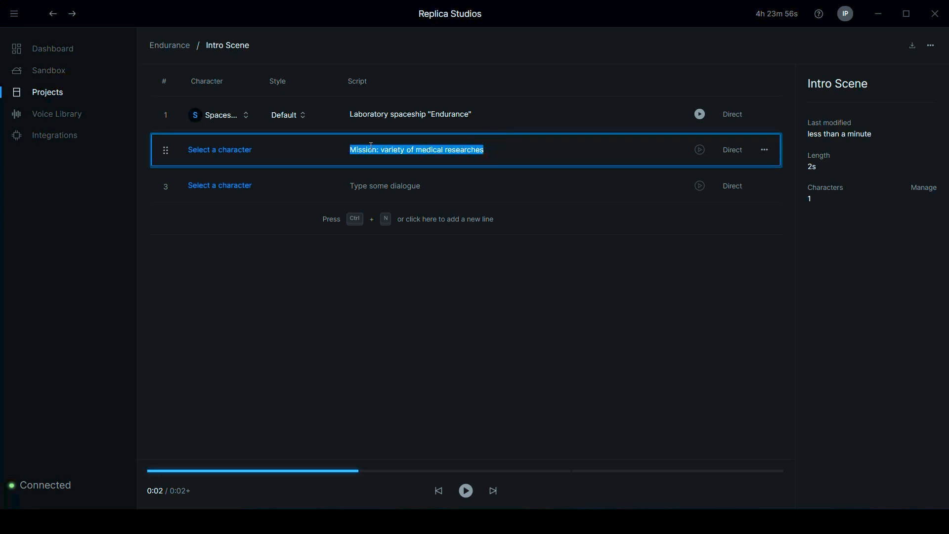
{"action": "left_click", "coordinate": [483, 113]}
{"action": "key", "text": "Return"}
{"action": "key", "text": "ctrl+v"}
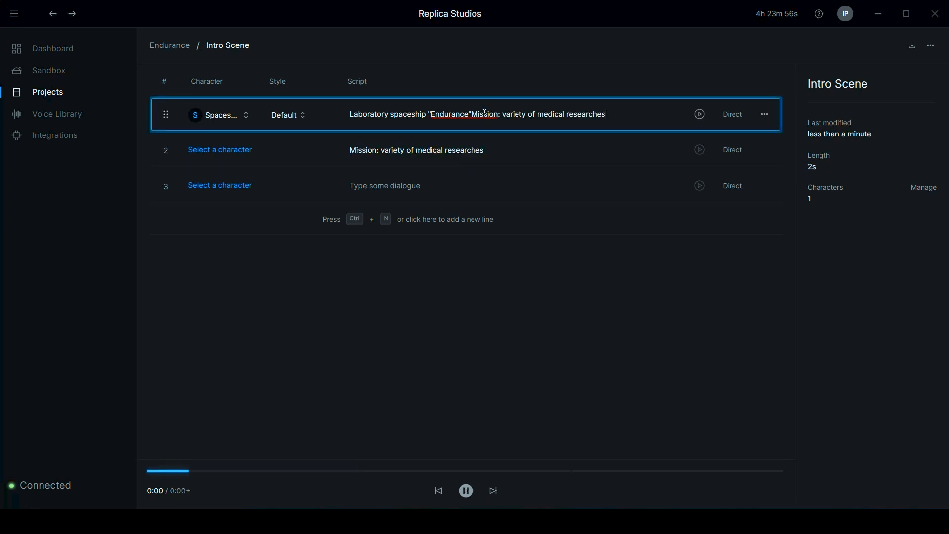
{"action": "key", "text": "ctrl+z"}
{"action": "key", "text": "ctrl+v"}
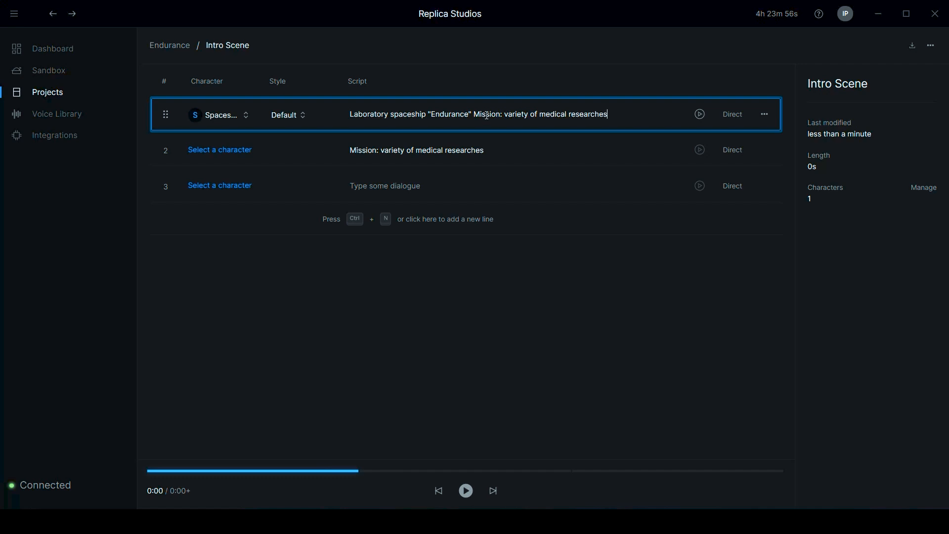
{"action": "key", "text": "ctrl+z"}
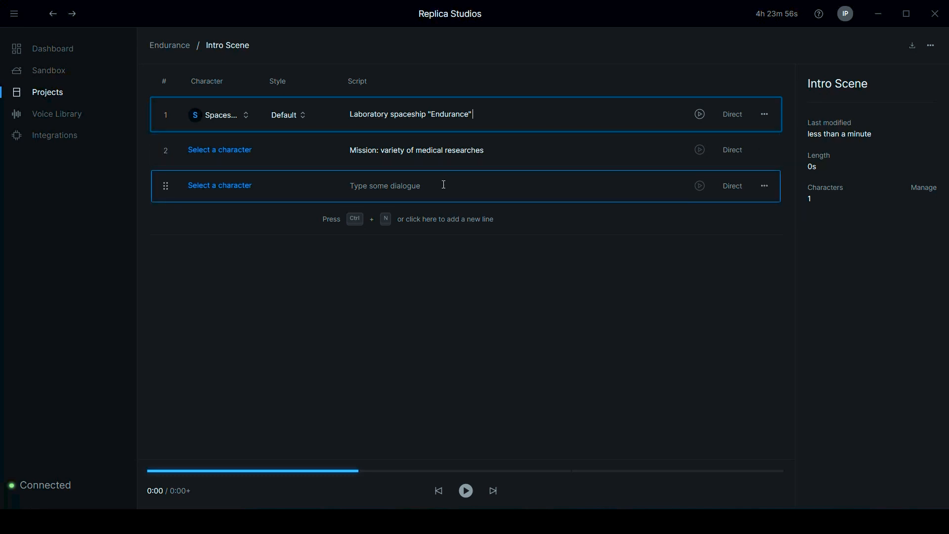
Fill line 3 with the "Crew members: 2504" text from English.txt, spelling the number out in words
{"action": "key", "text": "alt+Tab"}
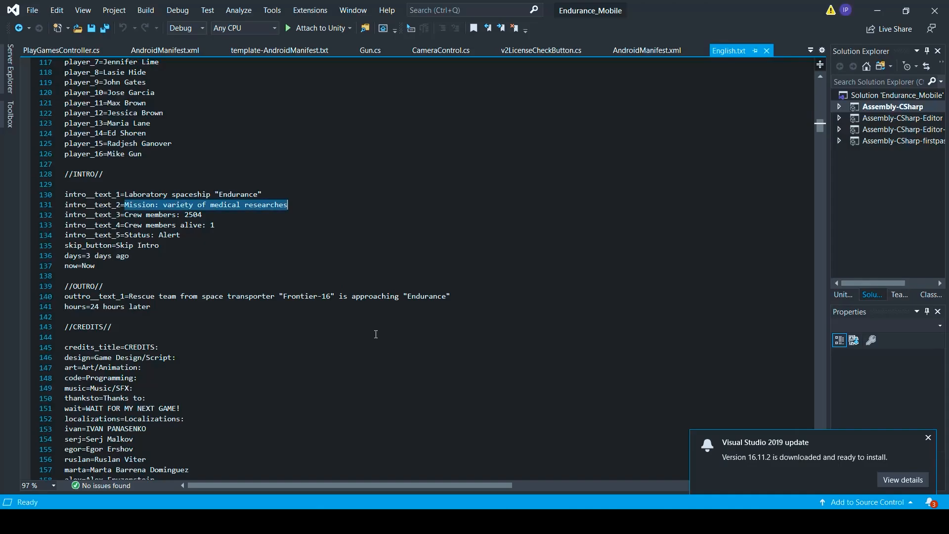
{"action": "left_click_drag", "start_coordinate": [213, 214], "coordinate": [126, 216]}
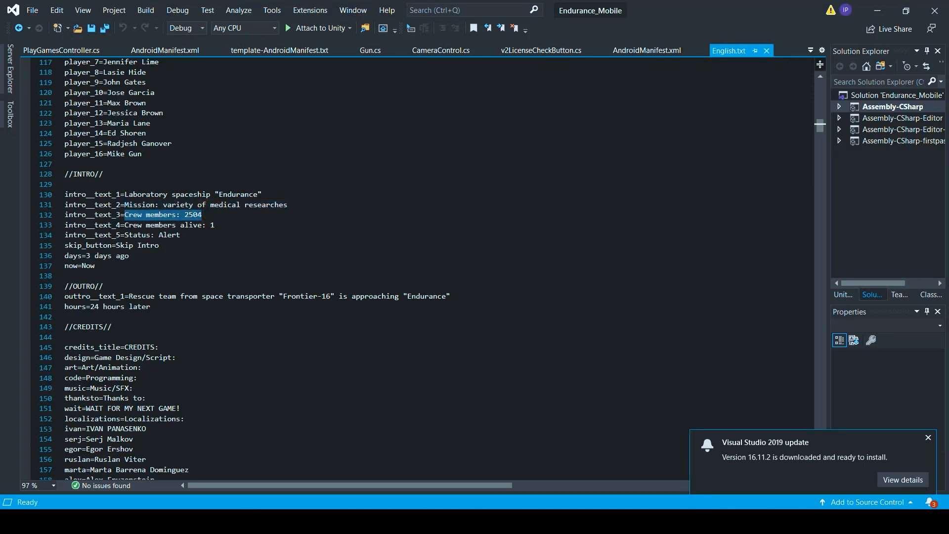
{"action": "key", "text": "alt+Tab"}
{"action": "key", "text": "alt+Tab"}
{"action": "left_click", "coordinate": [430, 188]}
{"action": "key", "text": "ctrl+v"}
{"action": "left_click_drag", "start_coordinate": [427, 190], "coordinate": [409, 192]}
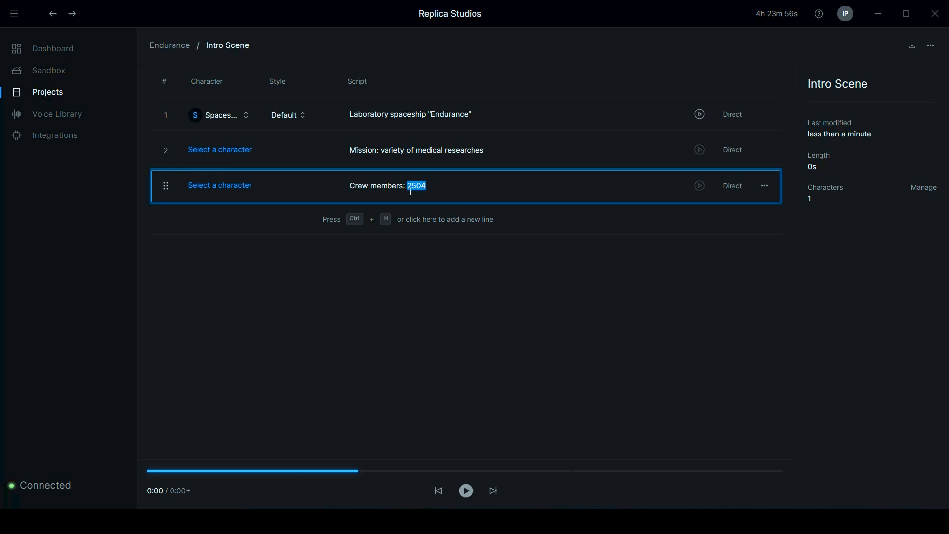
{"action": "type", "text": "Two thousand five huandred and fou"}
Add line 4 using "Crew members alive: 1" from English.txt in Visual Studio, writing the number as "one" in Replica Studios
{"action": "key", "text": "alt+Tab"}
{"action": "left_click_drag", "start_coordinate": [232, 225], "coordinate": [128, 227]}
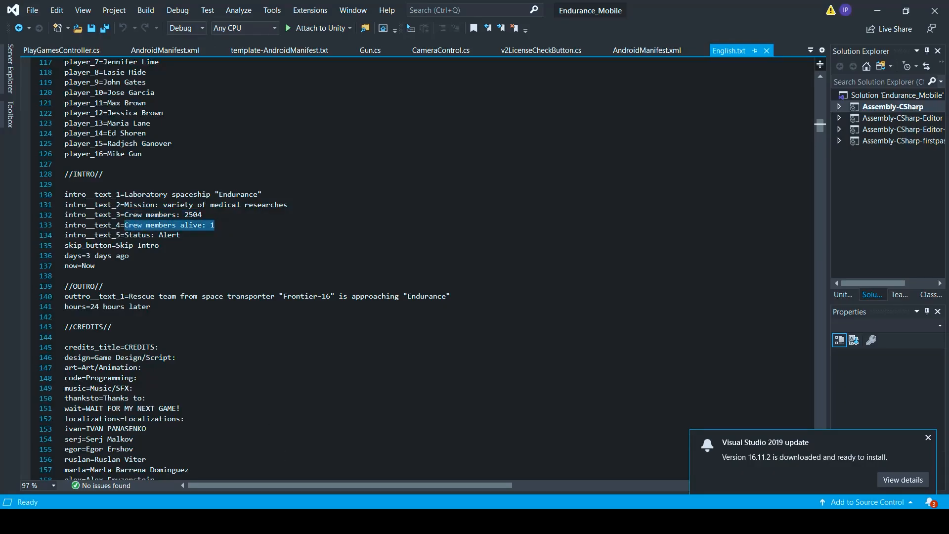
{"action": "left_click", "coordinate": [429, 521]}
{"action": "key", "text": "alt+Tab"}
{"action": "left_click", "coordinate": [440, 219]}
{"action": "key", "text": "ctrl+v"}
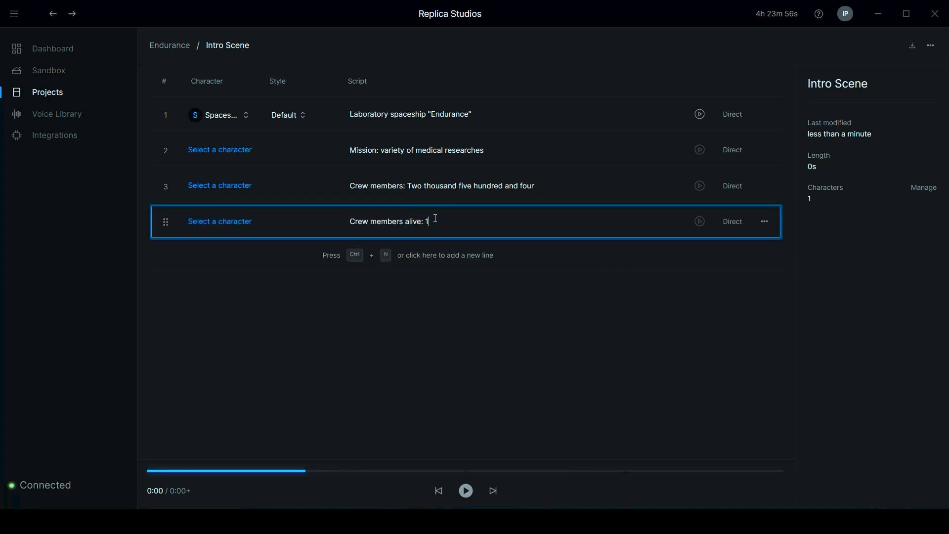
{"action": "type", "text": "one"}
Add line 5 in Replica Studios with "Status: Alert" from intro__text_5 of English.txt in Visual Studio
{"action": "left_click", "coordinate": [476, 515]}
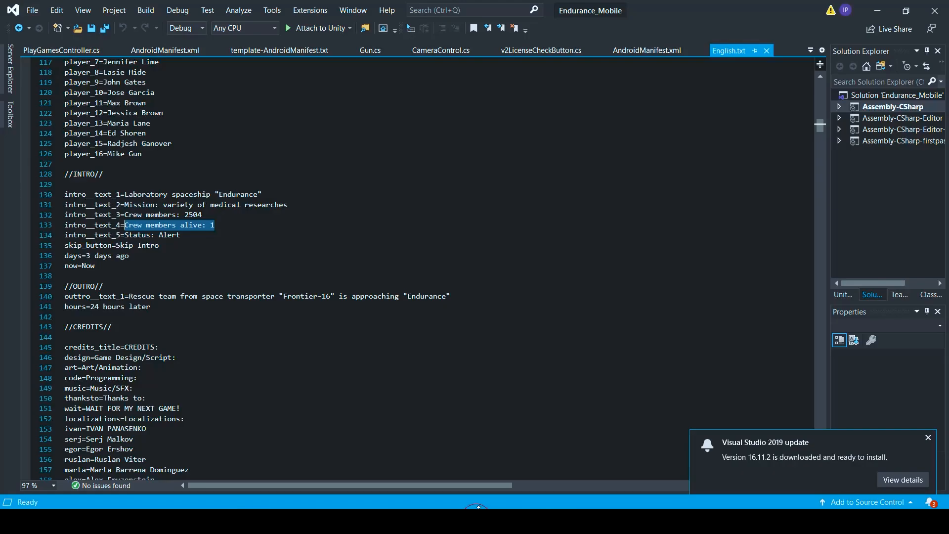
{"action": "left_click_drag", "start_coordinate": [194, 237], "coordinate": [126, 237]}
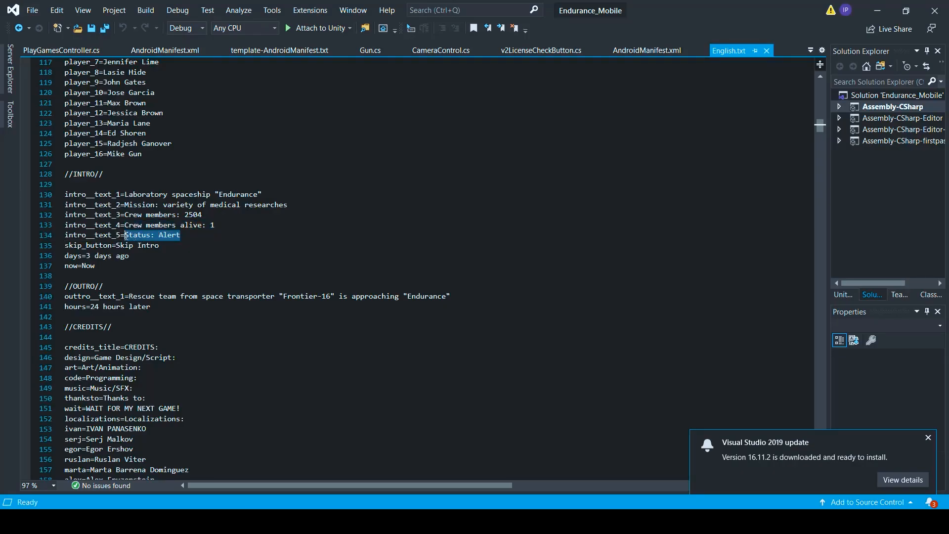
{"action": "left_click", "coordinate": [445, 518]}
{"action": "left_click", "coordinate": [396, 254]}
{"action": "type", "text": "Status: Alert"}
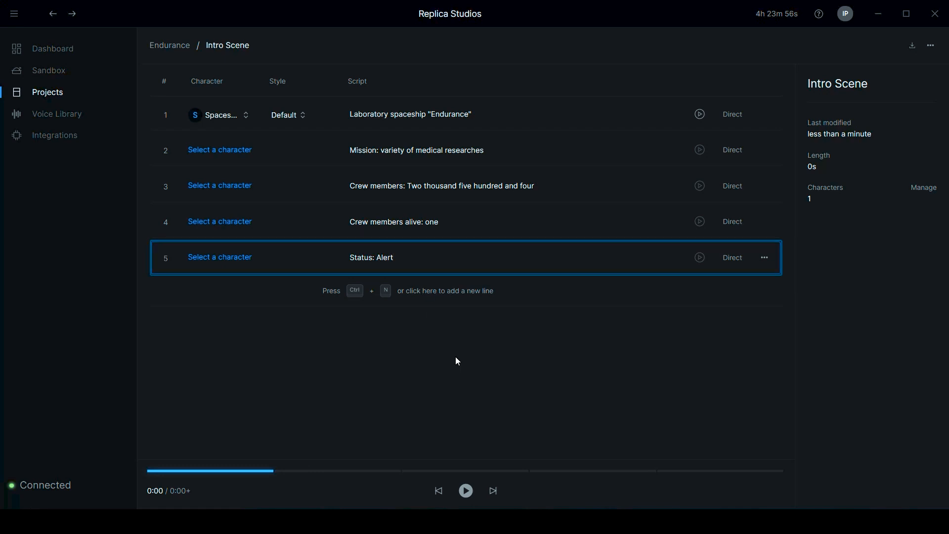
Add line 6 in Replica Studios with "3 days ago" copied from the days entry of English.txt in Visual Studio
{"action": "left_click", "coordinate": [416, 290]}
{"action": "left_click", "coordinate": [471, 518]}
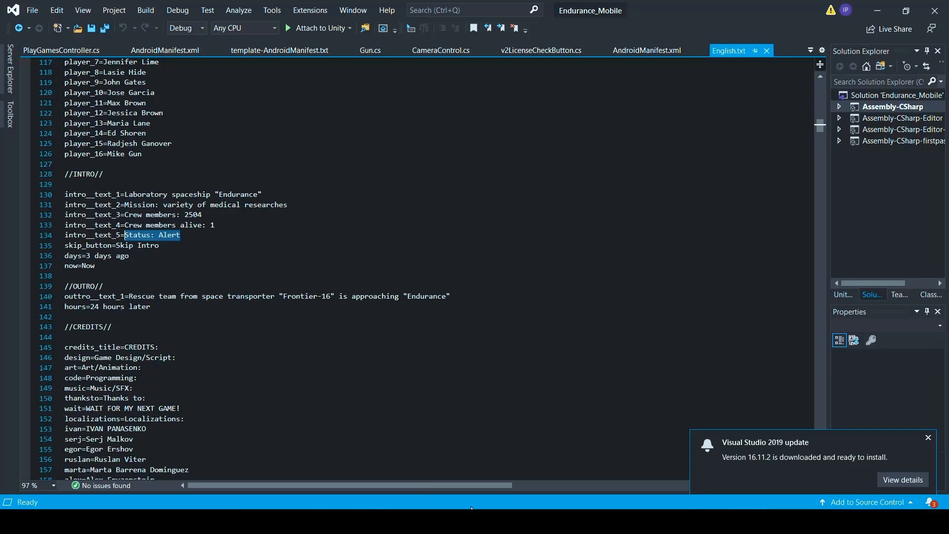
{"action": "double_click", "coordinate": [136, 245]}
{"action": "left_click_drag", "start_coordinate": [130, 255], "coordinate": [86, 255]}
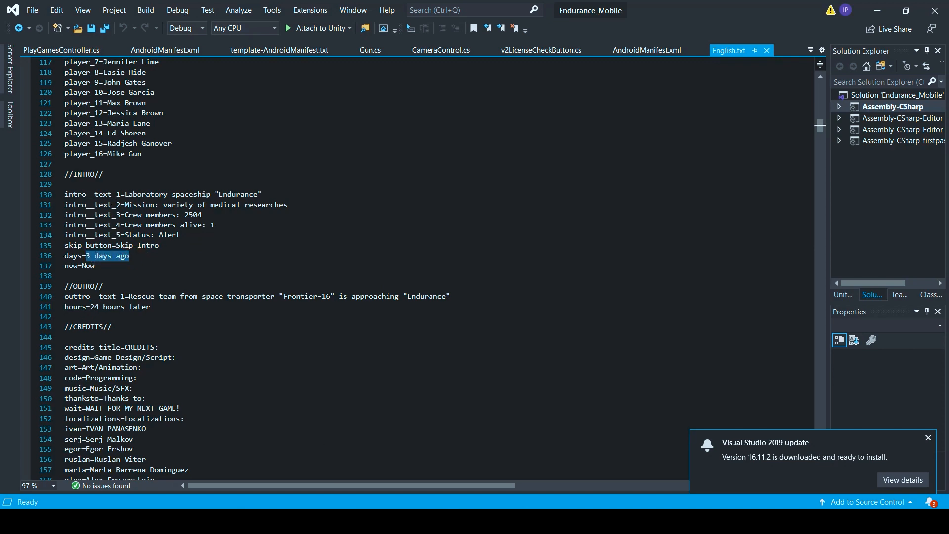
{"action": "key", "text": "ctrl+c"}
{"action": "key", "text": "alt+Tab"}
{"action": "left_click", "coordinate": [385, 293]}
{"action": "key", "text": "ctrl+v"}
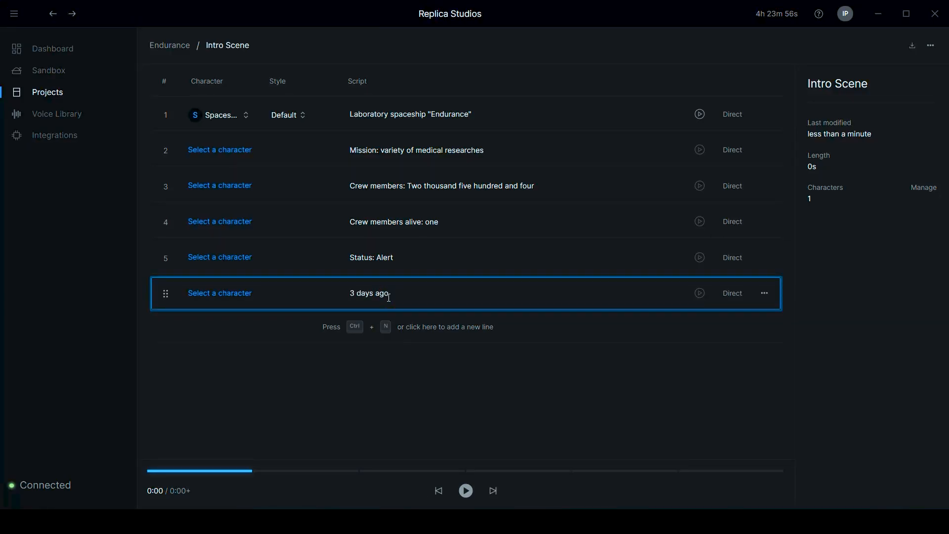
{"action": "left_click", "coordinate": [463, 391]}
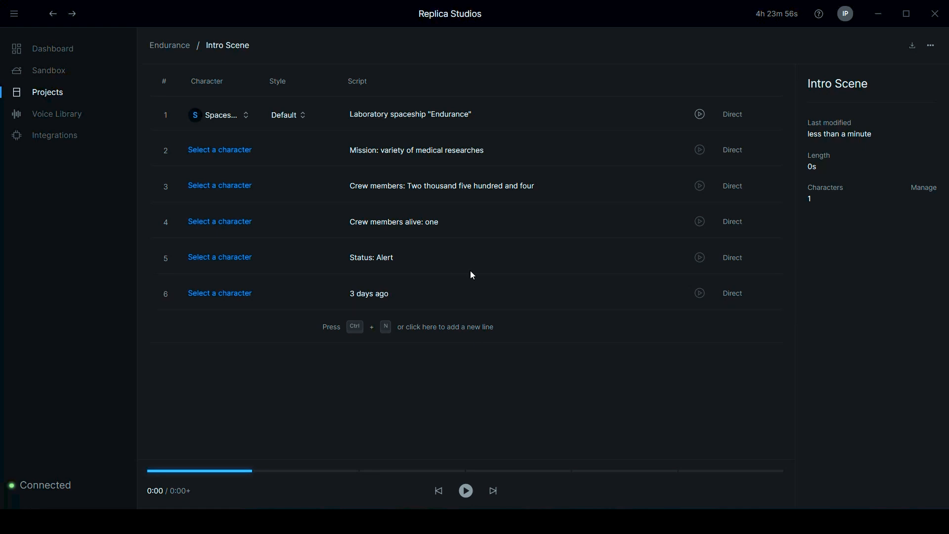
Assign the Spaceship AI character to script lines 2 through 6
{"action": "left_click", "coordinate": [225, 152]}
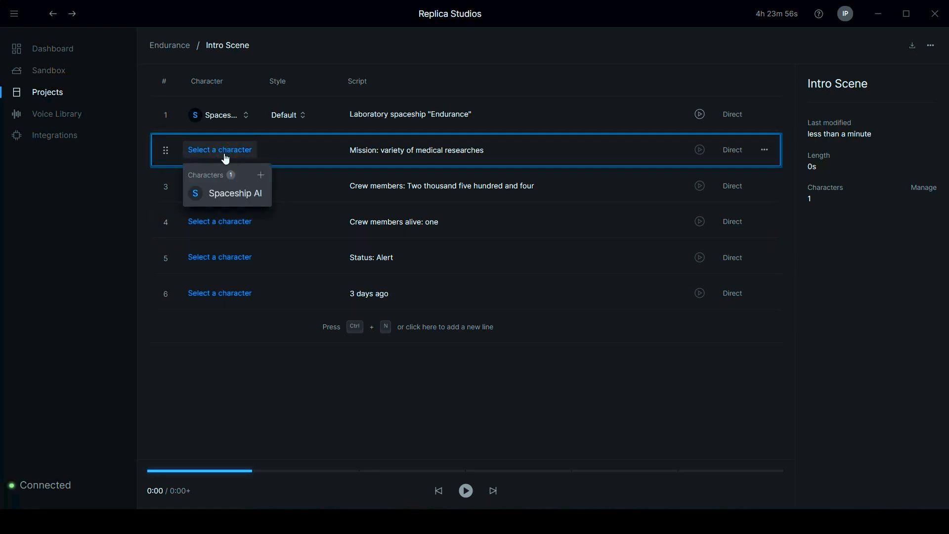
{"action": "left_click", "coordinate": [233, 194]}
{"action": "left_click", "coordinate": [228, 191]}
{"action": "left_click", "coordinate": [232, 227]}
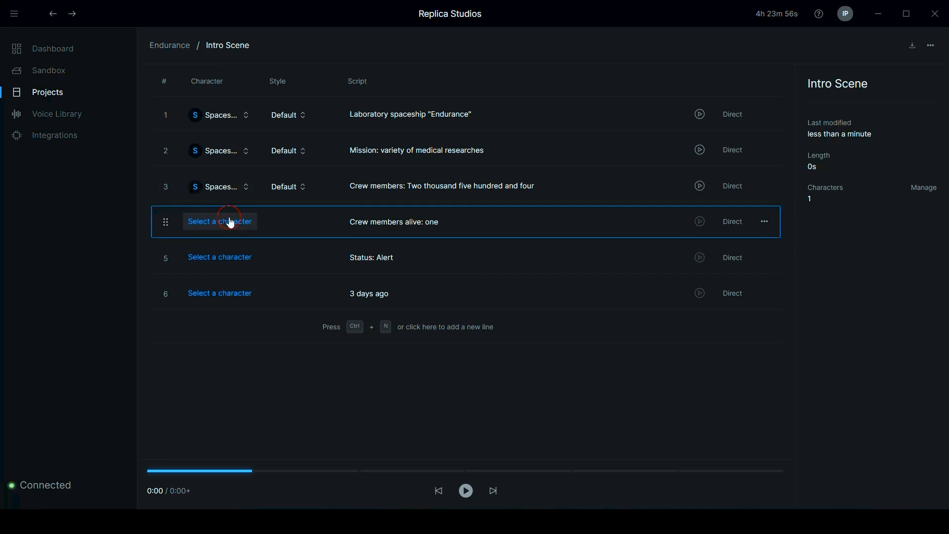
{"action": "left_click", "coordinate": [230, 222]}
{"action": "left_click", "coordinate": [235, 262]}
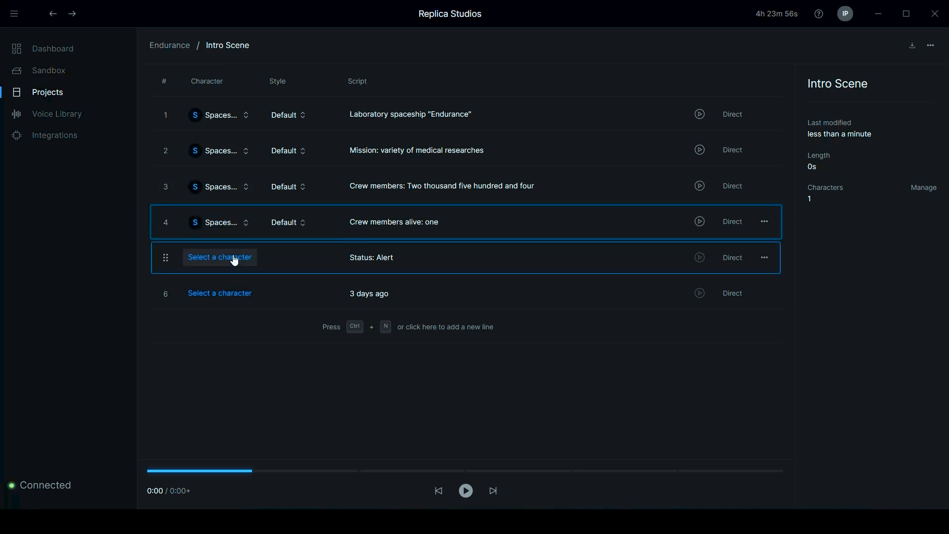
{"action": "left_click", "coordinate": [235, 261]}
{"action": "left_click", "coordinate": [224, 302]}
{"action": "left_click", "coordinate": [222, 297]}
{"action": "left_click", "coordinate": [239, 343]}
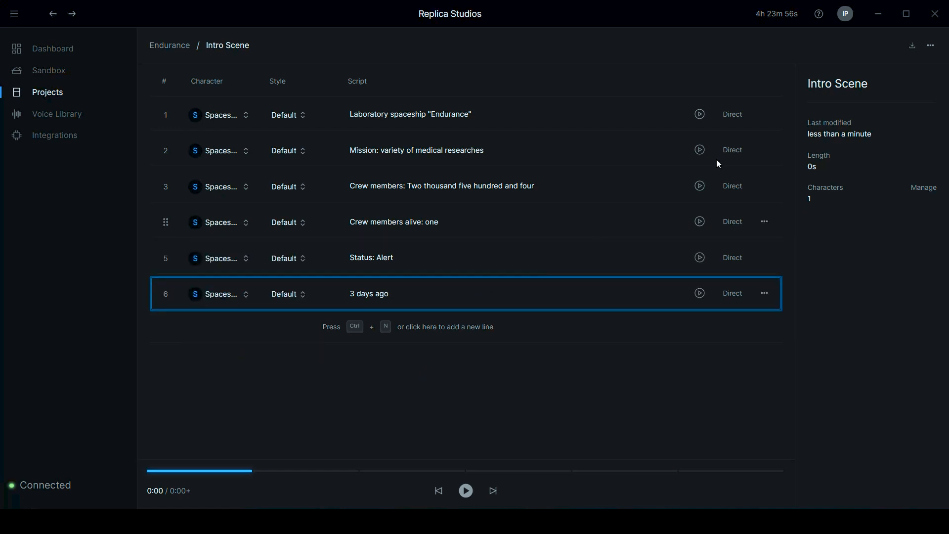
Generate and play back the voice-over of lines 1 through 6, one line at a time
{"action": "left_click", "coordinate": [702, 117]}
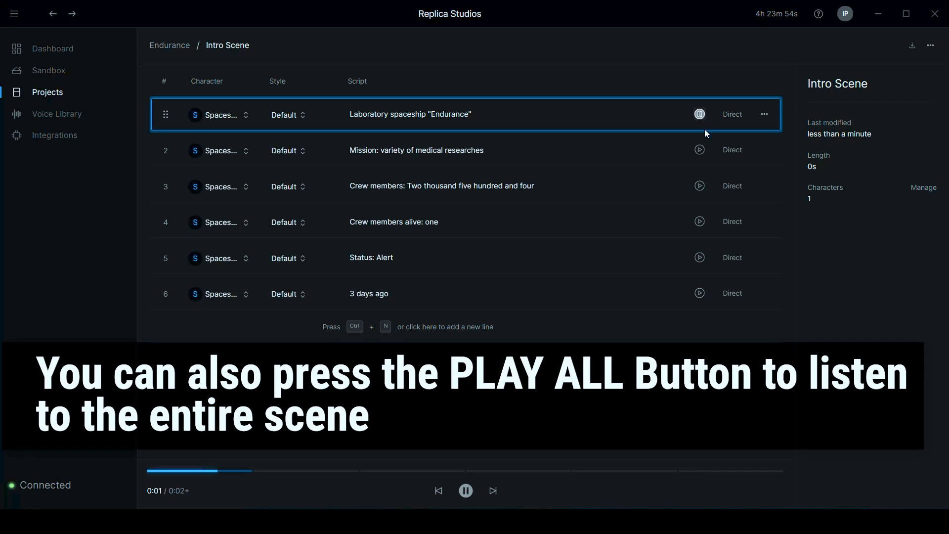
{"action": "left_click", "coordinate": [700, 149]}
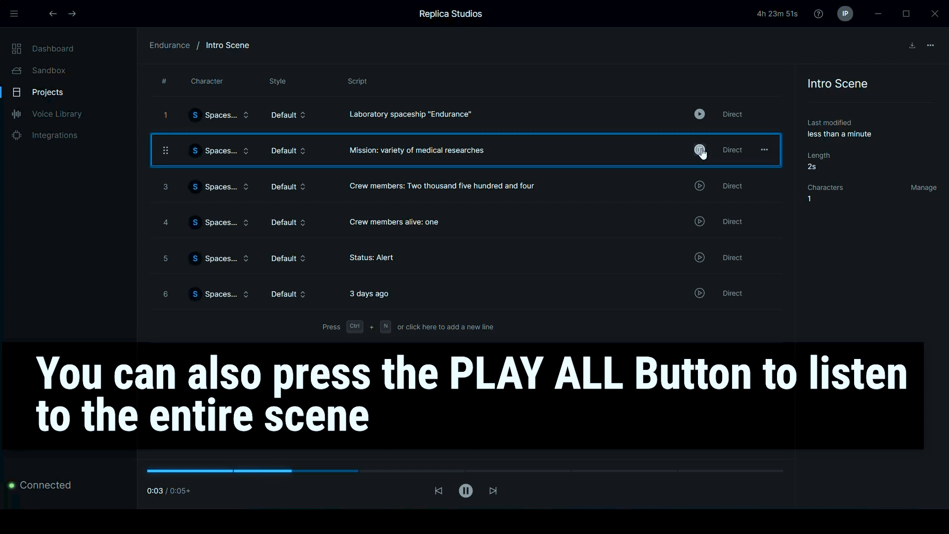
{"action": "left_click", "coordinate": [698, 186]}
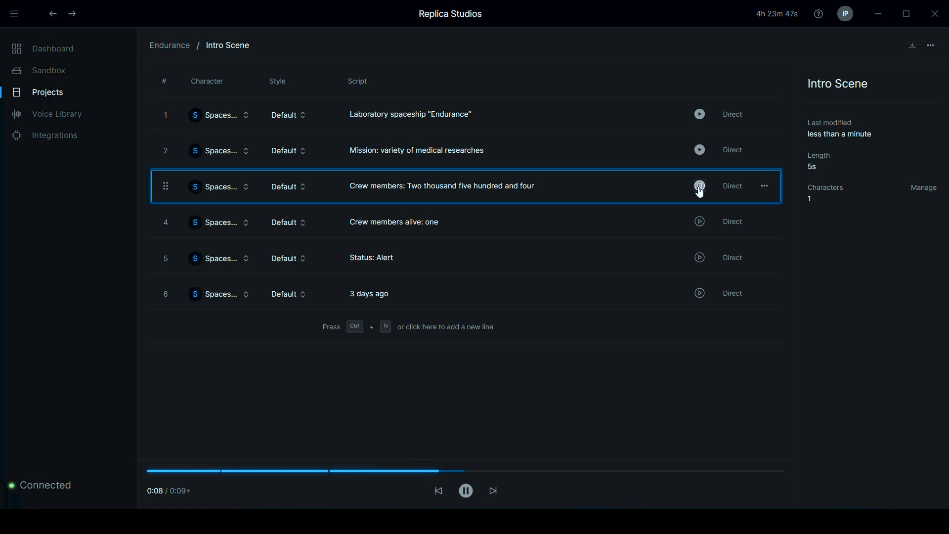
{"action": "left_click", "coordinate": [699, 222]}
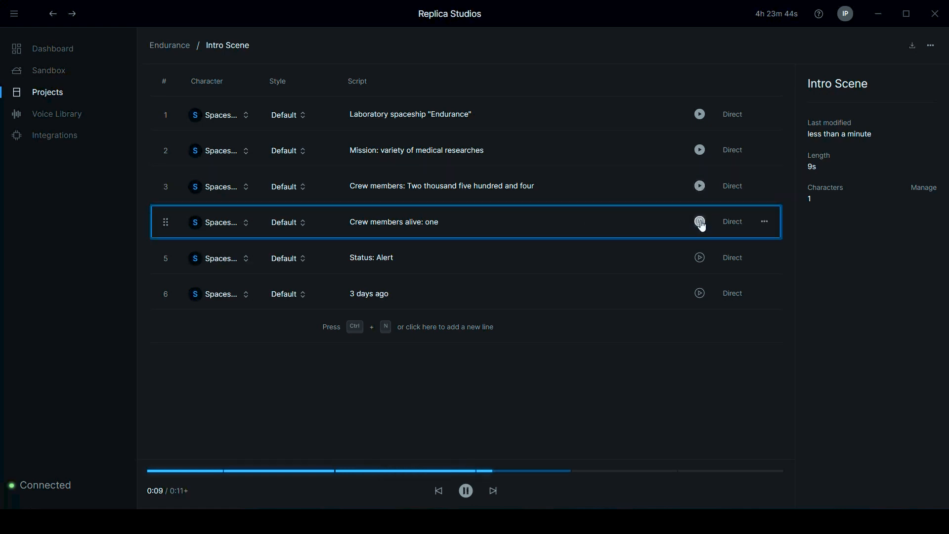
{"action": "left_click", "coordinate": [700, 258]}
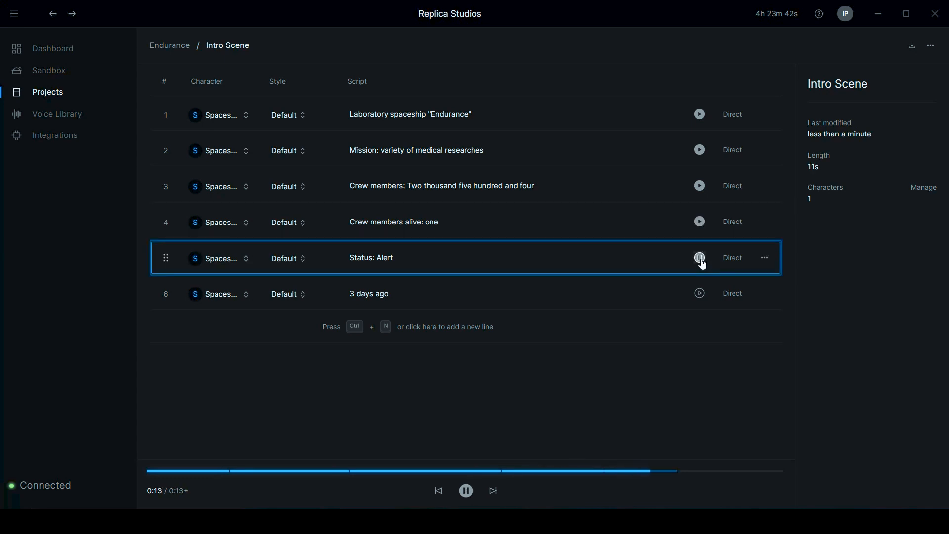
{"action": "left_click", "coordinate": [699, 293]}
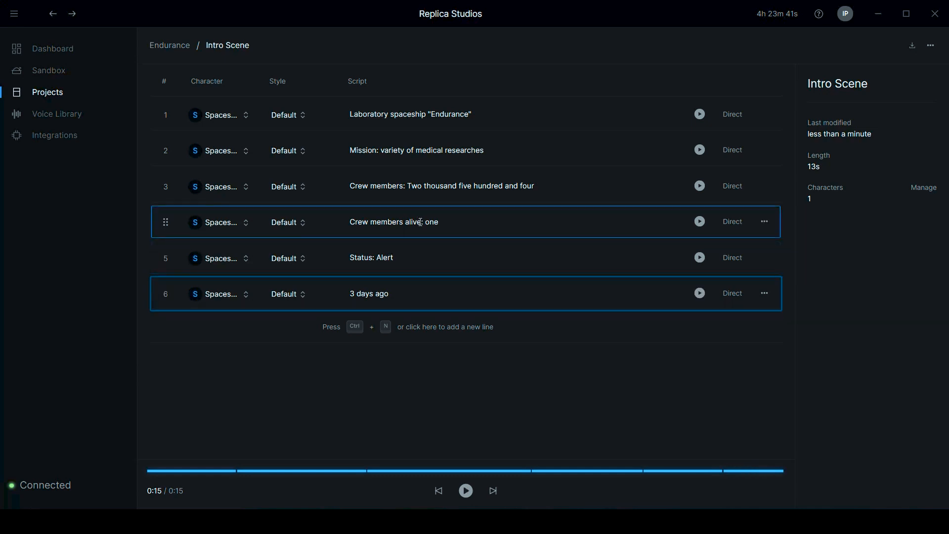
Open line 4 for directing and insert a Medium 250 ms silence between "alive:" and "one"
{"action": "left_click", "coordinate": [733, 222]}
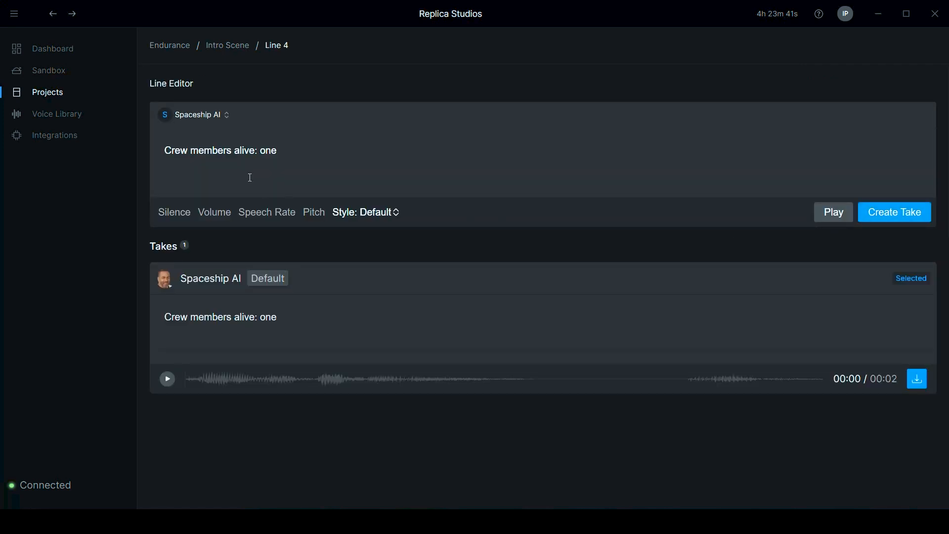
{"action": "left_click", "coordinate": [259, 150]}
{"action": "left_click", "coordinate": [165, 217]}
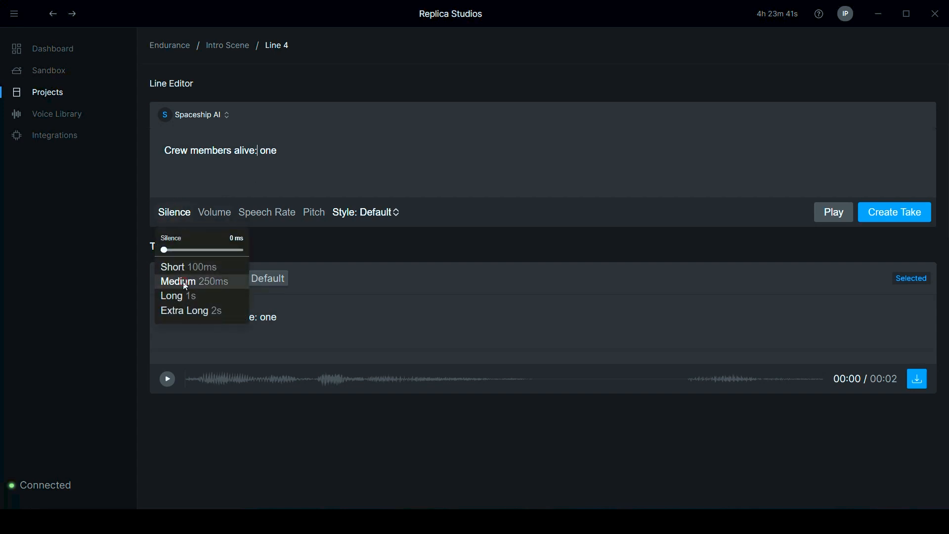
{"action": "left_click", "coordinate": [186, 286]}
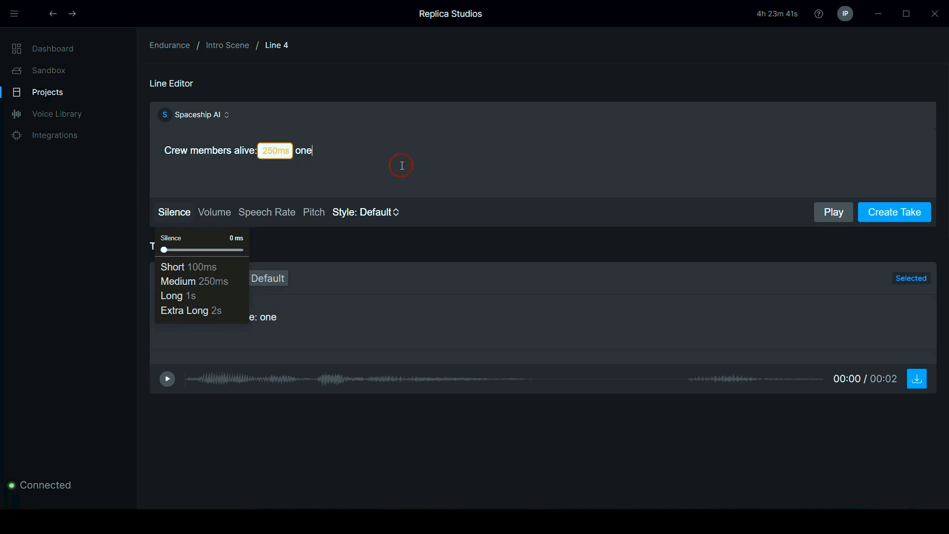
{"action": "left_click", "coordinate": [402, 165]}
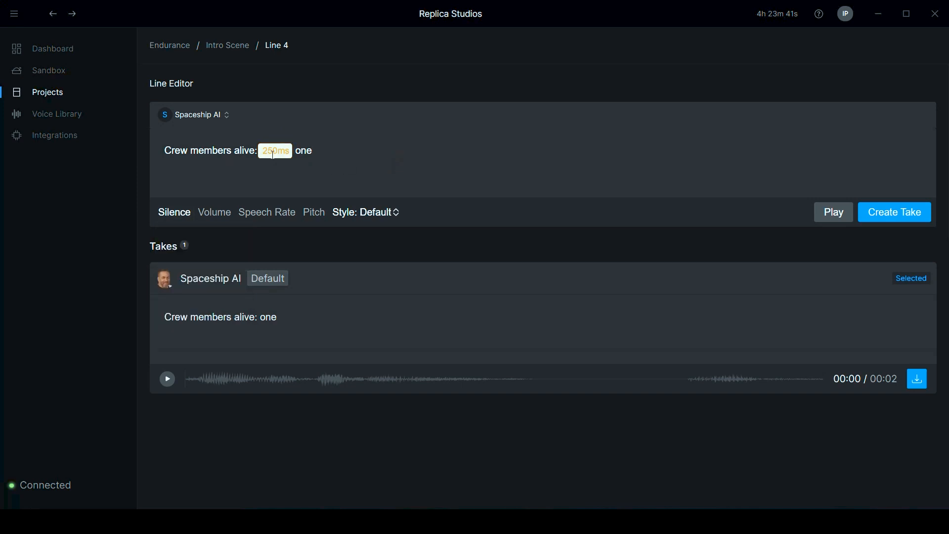
Play line 4 with the 250 ms silence and create a new take from it
{"action": "left_click", "coordinate": [279, 153]}
{"action": "left_click", "coordinate": [828, 219]}
{"action": "left_click", "coordinate": [906, 217]}
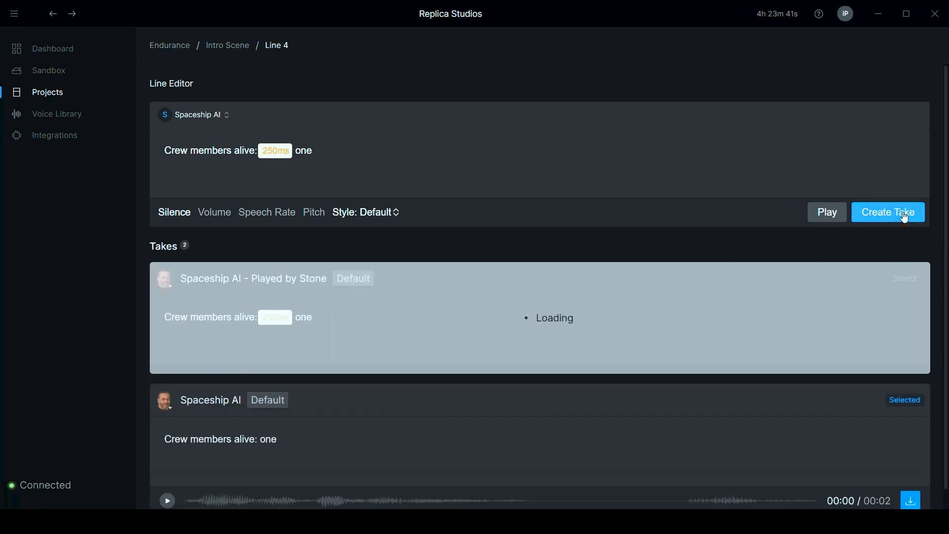
{"action": "scroll", "coordinate": [782, 362], "scroll_direction": "down", "scroll_amount": 1}
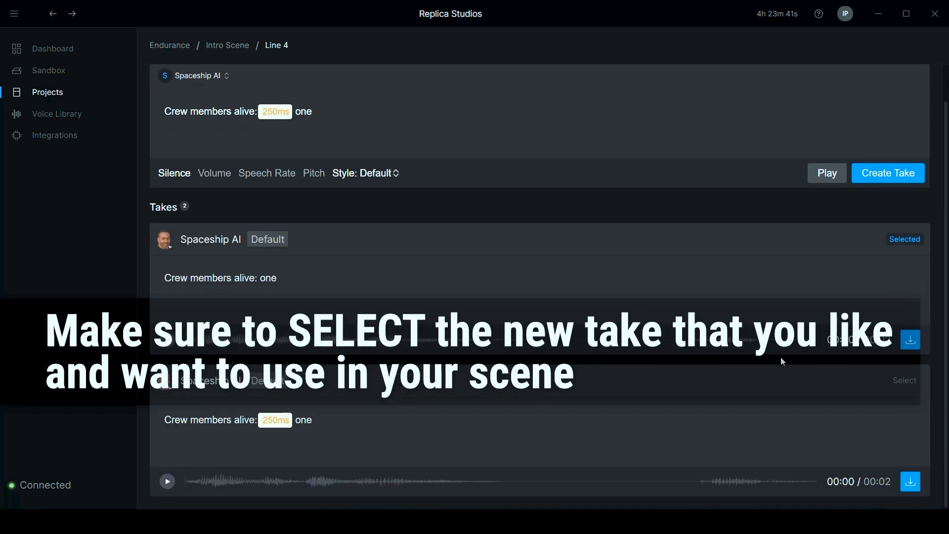
View the download and export options of line 4's 250 ms take, and return to the Intro Scene
{"action": "left_click", "coordinate": [911, 482]}
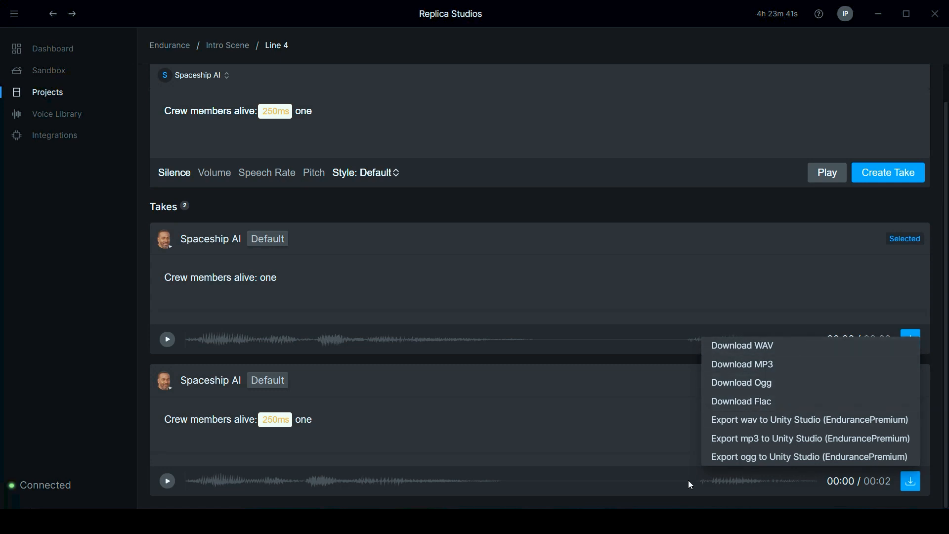
{"action": "left_click", "coordinate": [628, 438]}
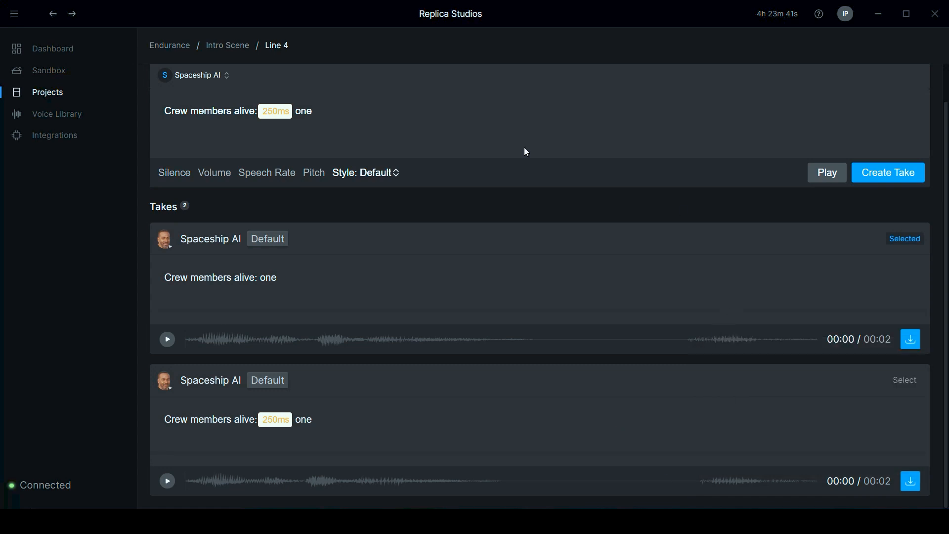
{"action": "left_click", "coordinate": [230, 46]}
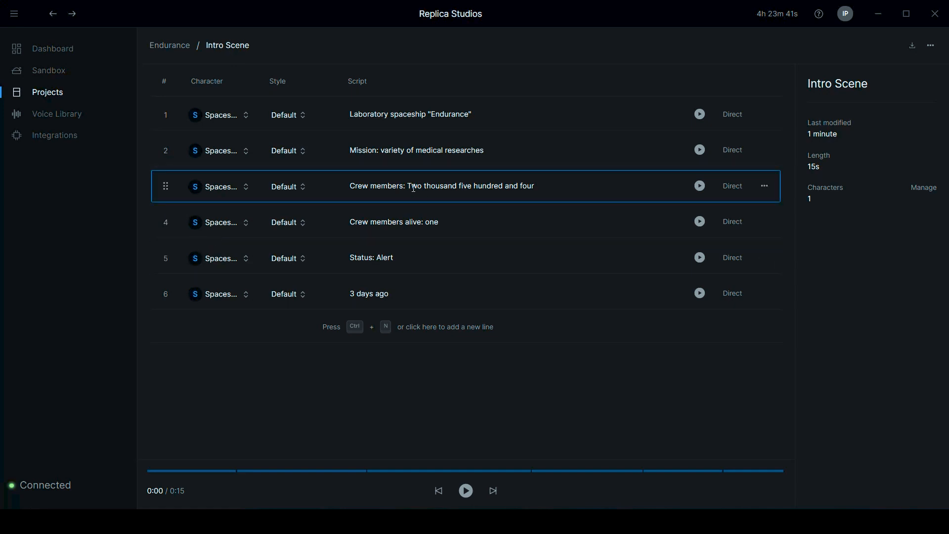
Insert a Medium 250 ms silence before "Two thousand" in line 3, and create and play a take of it
{"action": "left_click", "coordinate": [733, 186]}
{"action": "left_click", "coordinate": [237, 151]}
{"action": "left_click", "coordinate": [185, 214]}
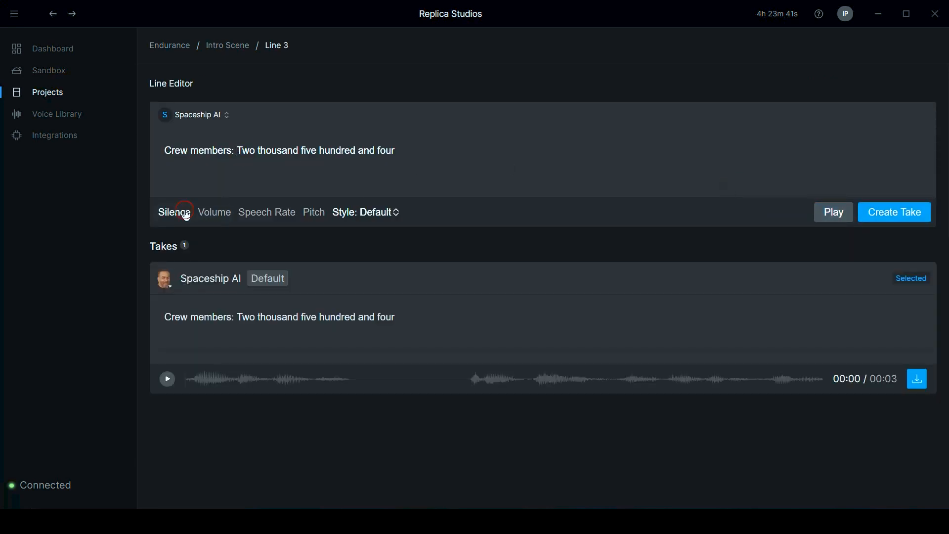
{"action": "left_click", "coordinate": [200, 281]}
{"action": "left_click", "coordinate": [474, 219]}
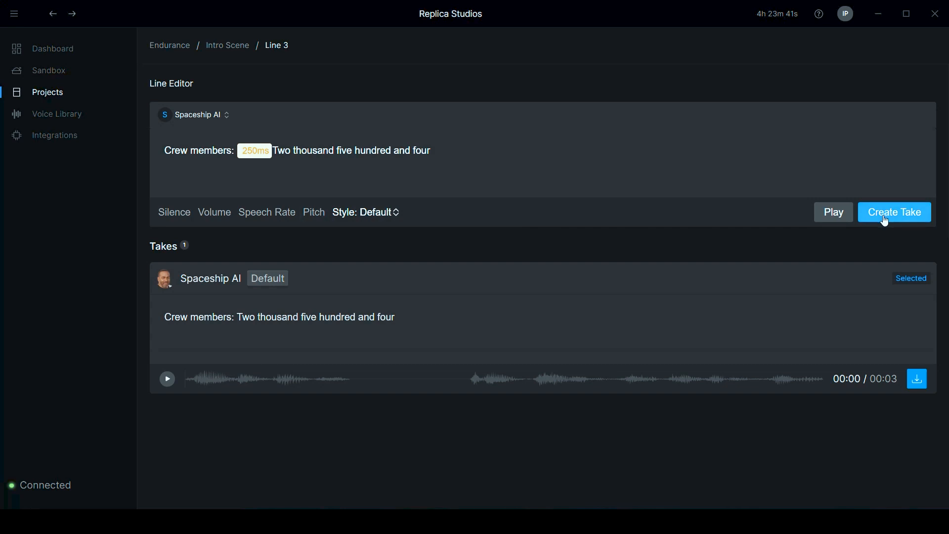
{"action": "left_click", "coordinate": [879, 209]}
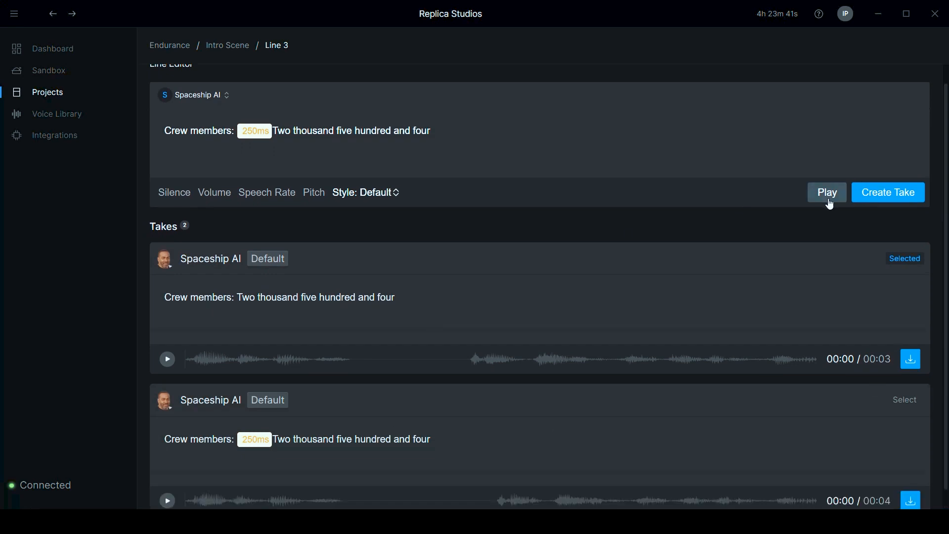
{"action": "left_click", "coordinate": [828, 202]}
Open recasting for the Endurance project's Spaceship AI character and filter the AI voice actors by Male gender
{"action": "left_click", "coordinate": [238, 46]}
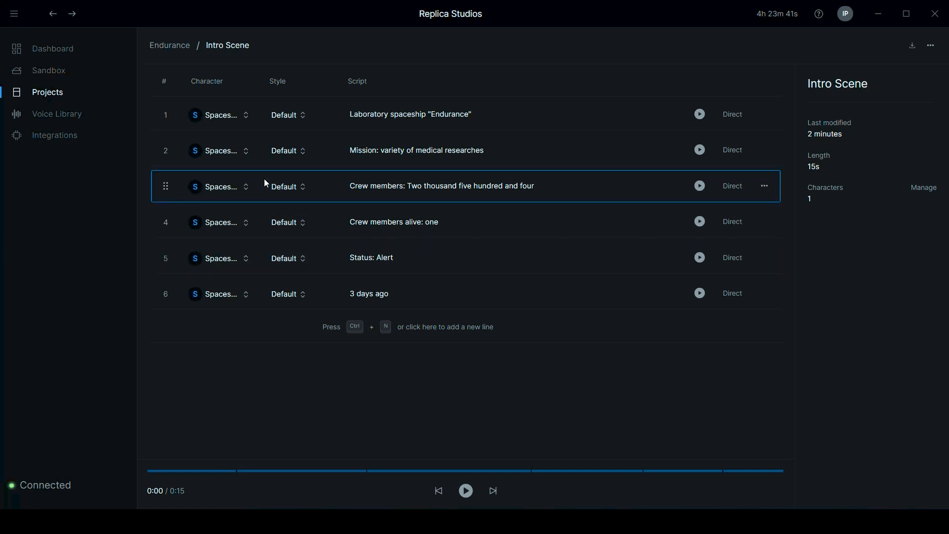
{"action": "left_click", "coordinate": [164, 45]}
{"action": "left_click", "coordinate": [218, 122]}
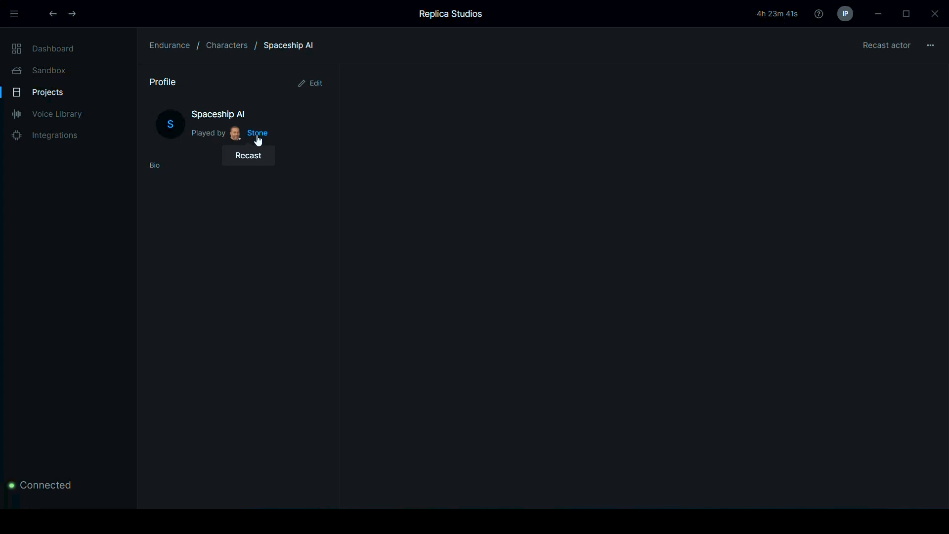
{"action": "left_click", "coordinate": [257, 139]}
{"action": "scroll", "coordinate": [340, 239], "scroll_direction": "down", "scroll_amount": 3}
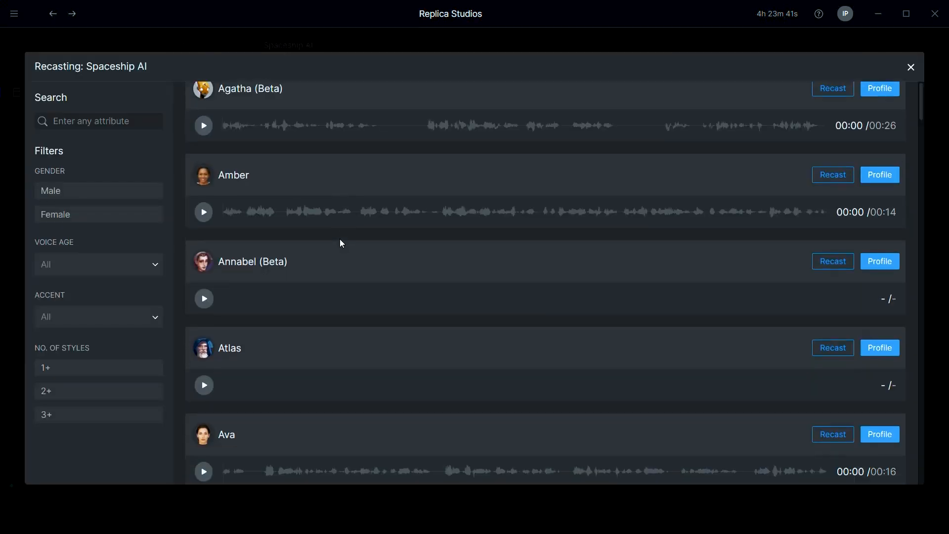
{"action": "left_click", "coordinate": [52, 193]}
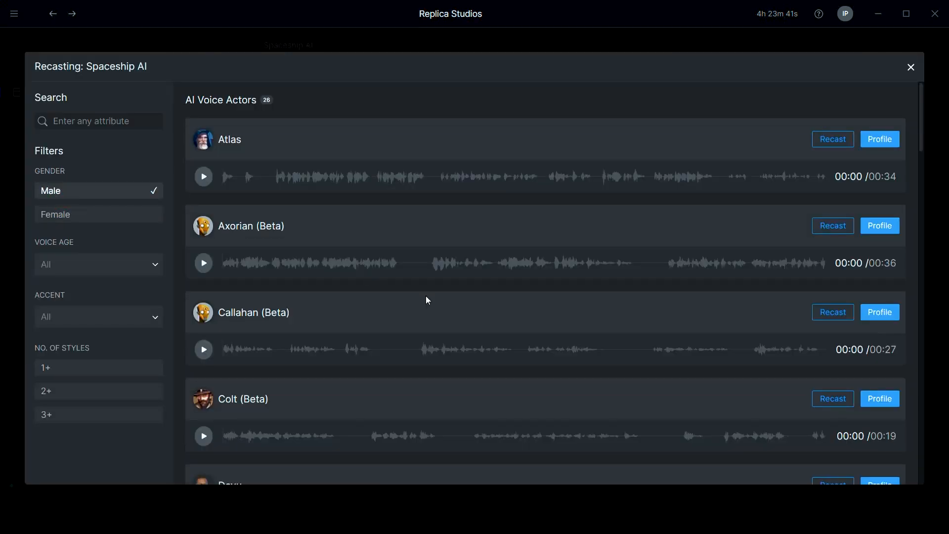
Preview male AI voice actors' samples and recast the Spaceship AI character with Trey
{"action": "scroll", "coordinate": [343, 296], "scroll_direction": "down", "scroll_amount": 3}
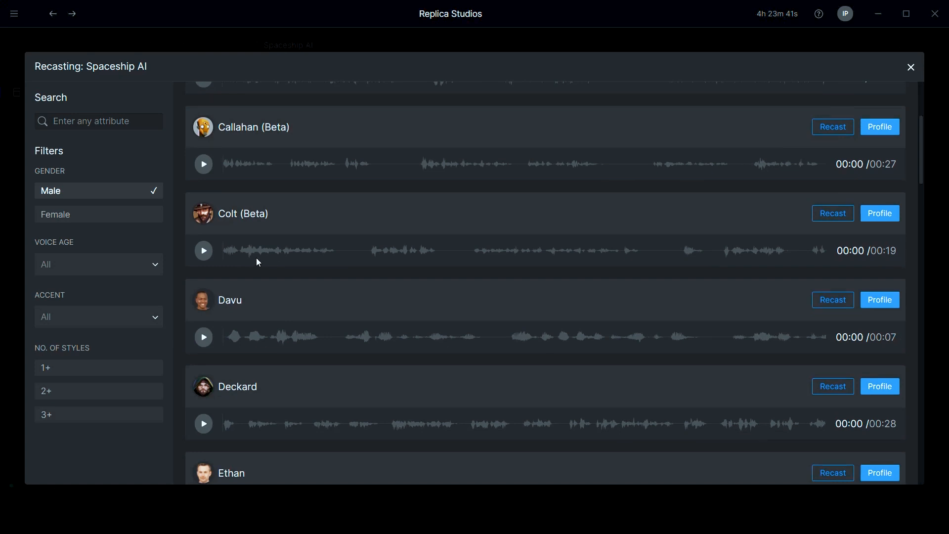
{"action": "left_click", "coordinate": [204, 251]}
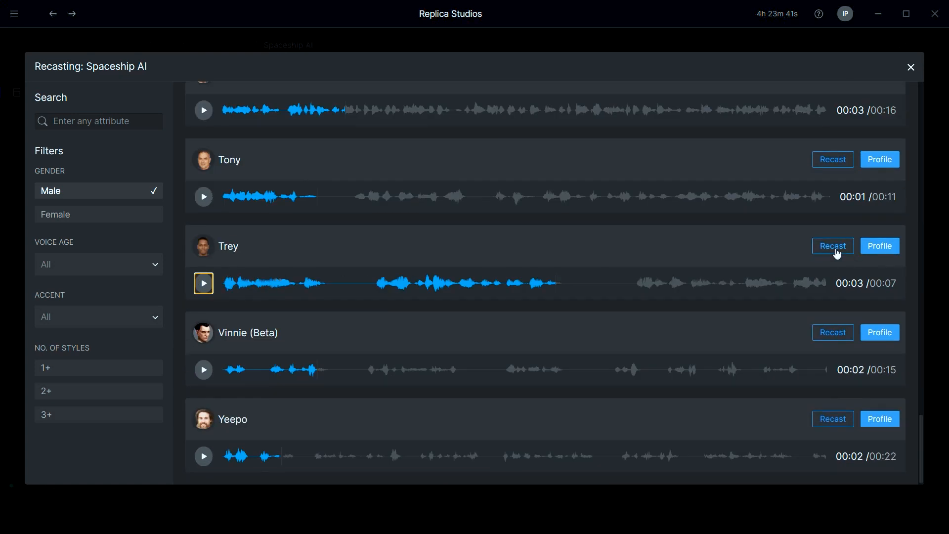
{"action": "left_click", "coordinate": [832, 249]}
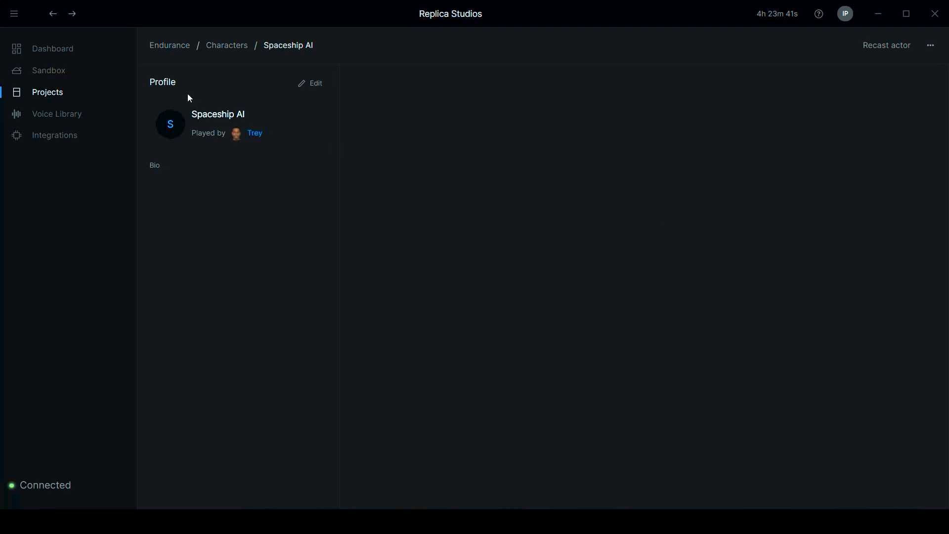
Return to Endurance's Intro Scene and view the voice styles available for line 1
{"action": "left_click", "coordinate": [231, 49]}
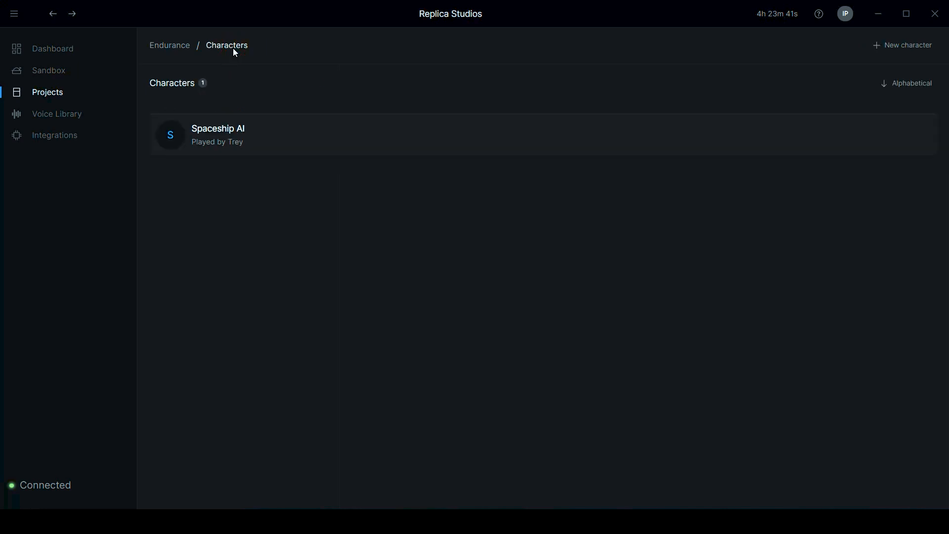
{"action": "left_click", "coordinate": [172, 50]}
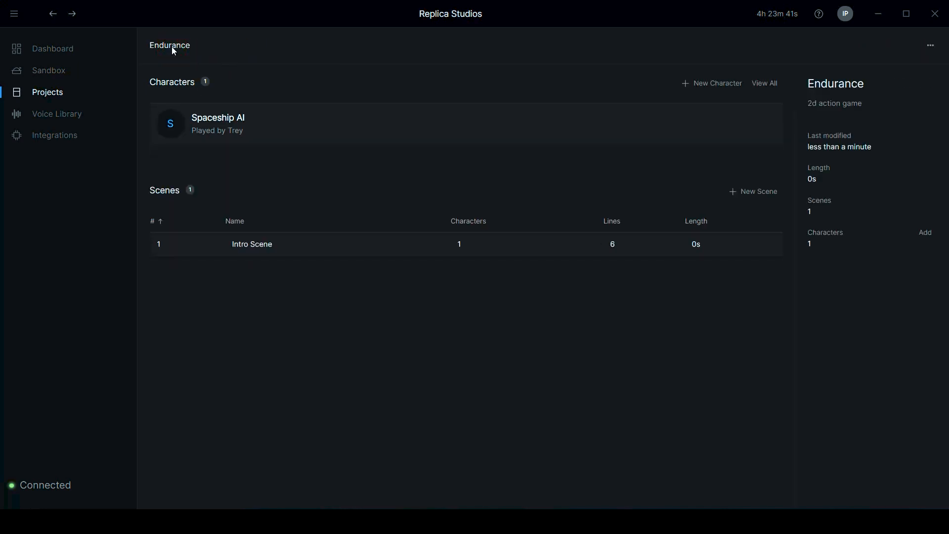
{"action": "left_click", "coordinate": [271, 245]}
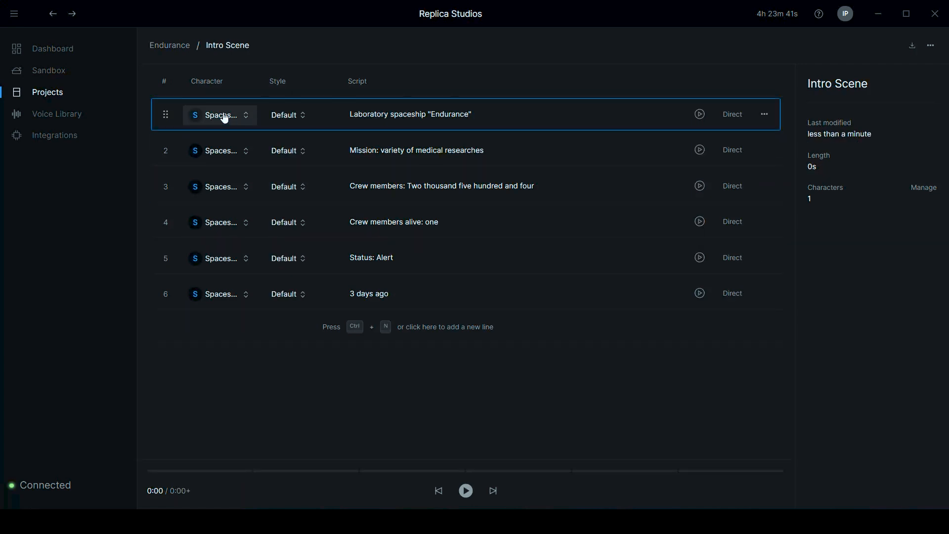
{"action": "left_click", "coordinate": [289, 118]}
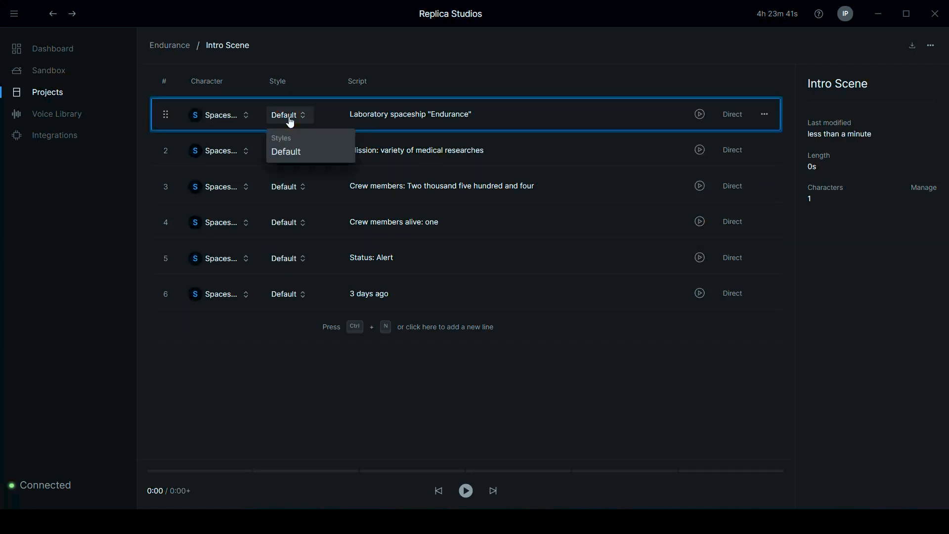
Generate and play lines 1 through 5 of the Intro Scene one by one with the recast voice
{"action": "left_click", "coordinate": [705, 118]}
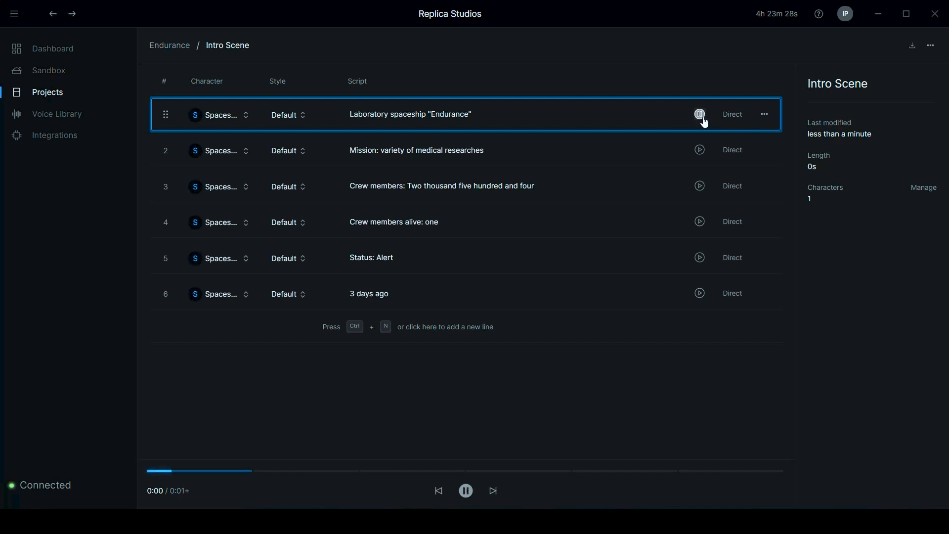
{"action": "left_click", "coordinate": [700, 150]}
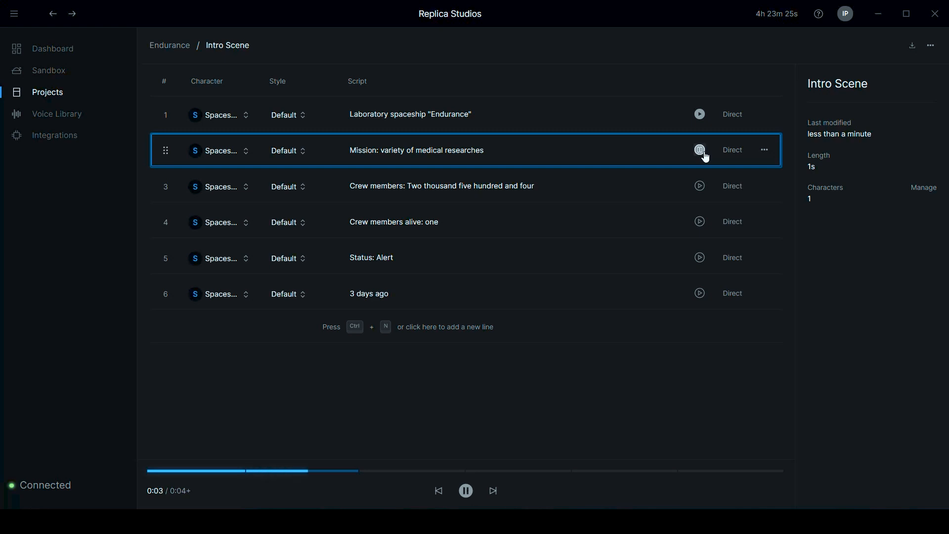
{"action": "left_click", "coordinate": [698, 186]}
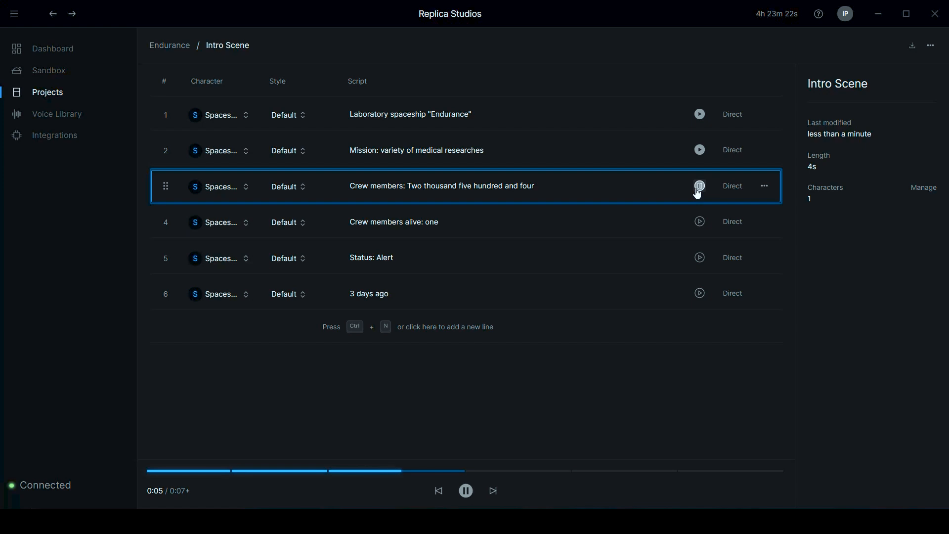
{"action": "left_click", "coordinate": [700, 222]}
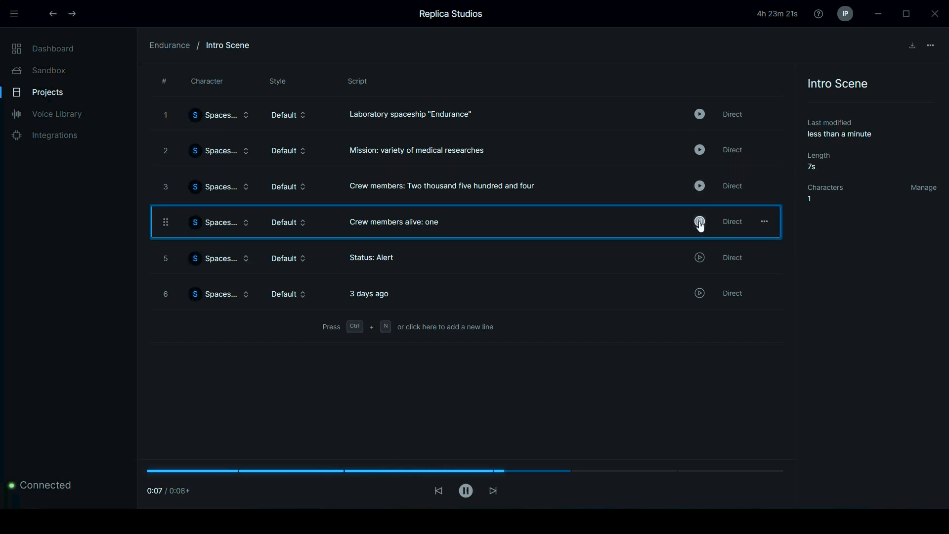
{"action": "left_click", "coordinate": [700, 258]}
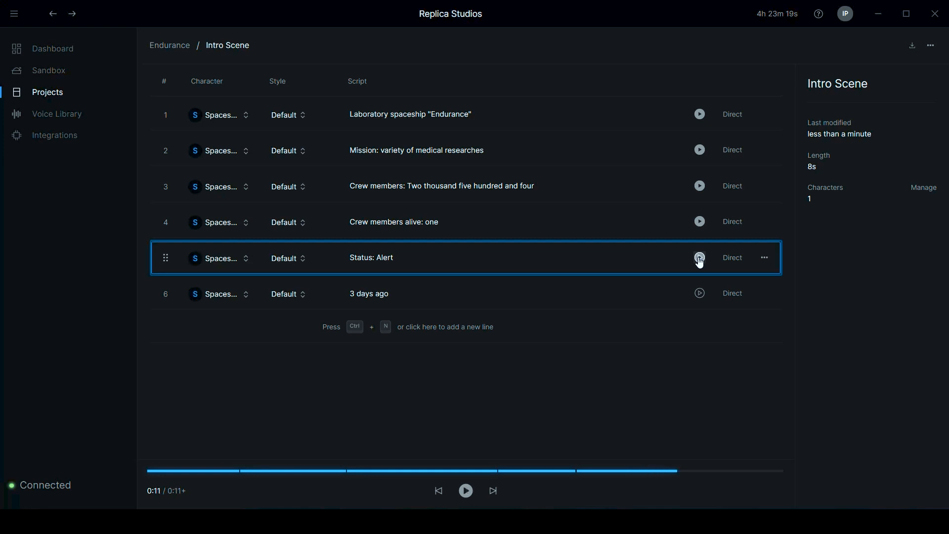
Reopen recasting for the Endurance project's Spaceship AI character and recast it with Deckard
{"action": "left_click", "coordinate": [171, 45]}
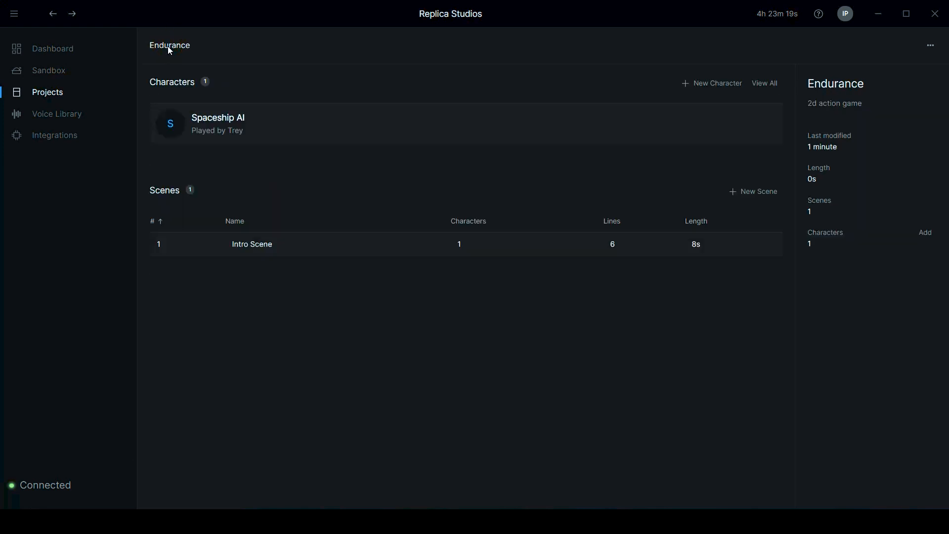
{"action": "left_click", "coordinate": [206, 125]}
{"action": "left_click", "coordinate": [246, 155]}
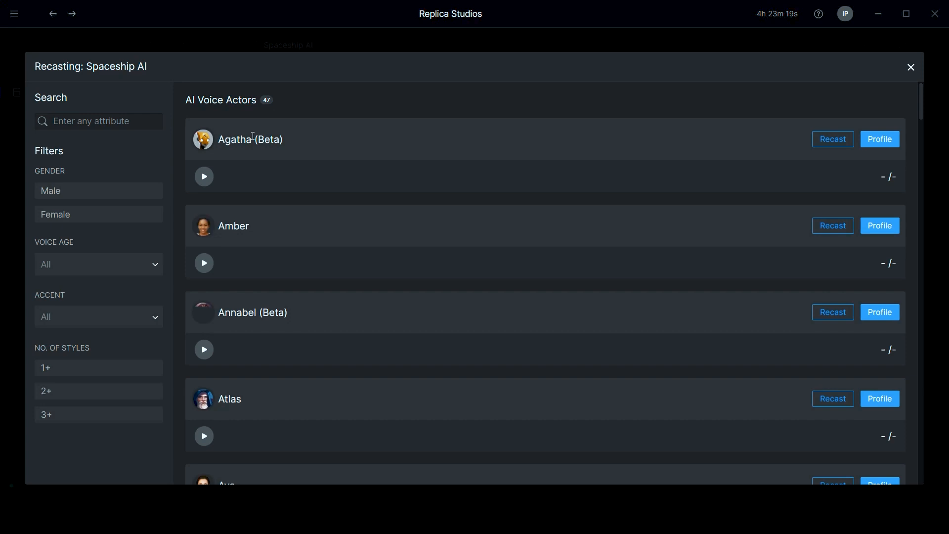
{"action": "scroll", "coordinate": [211, 313], "scroll_direction": "down", "scroll_amount": 2}
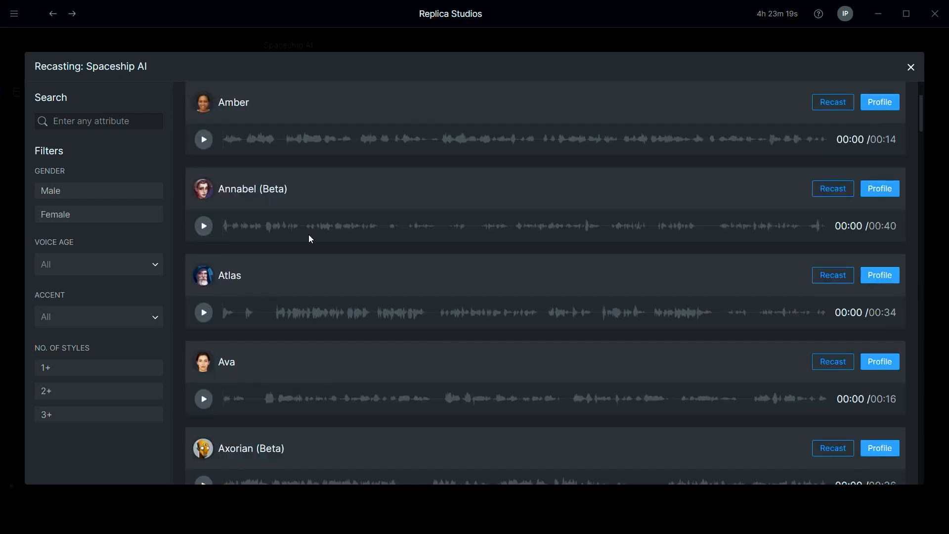
{"action": "scroll", "coordinate": [309, 235], "scroll_direction": "down", "scroll_amount": 12}
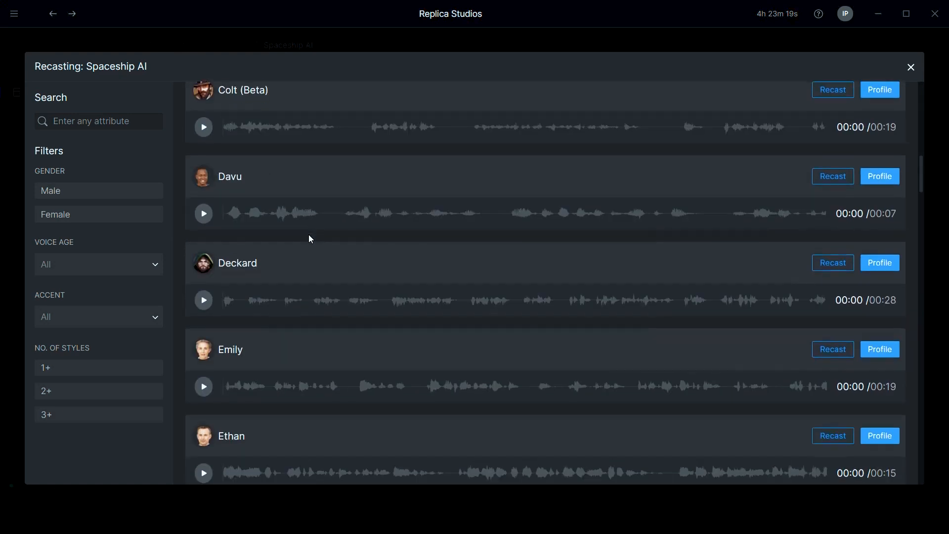
{"action": "left_click", "coordinate": [832, 267]}
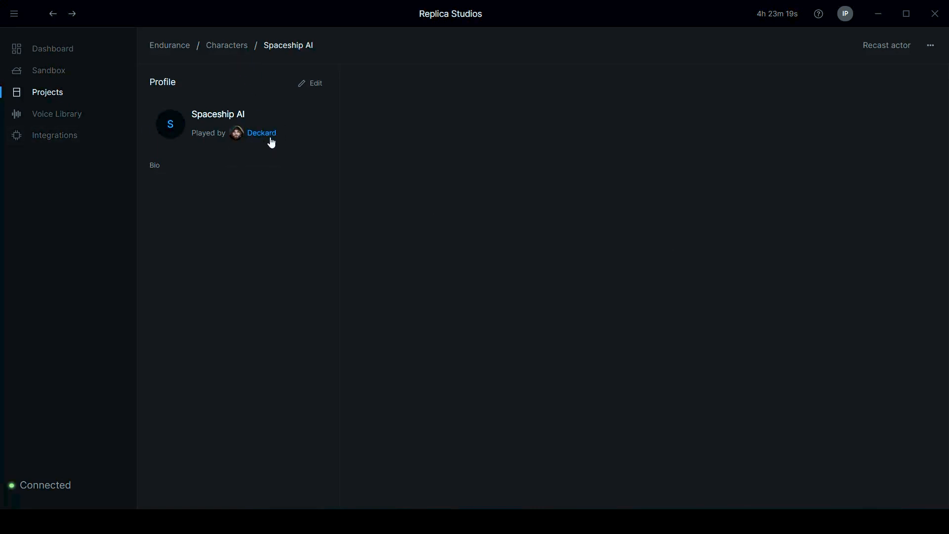
Return to the Intro Scene, choose the Serious style for line 1, and generate and play it
{"action": "left_click", "coordinate": [237, 51]}
{"action": "left_click", "coordinate": [166, 47]}
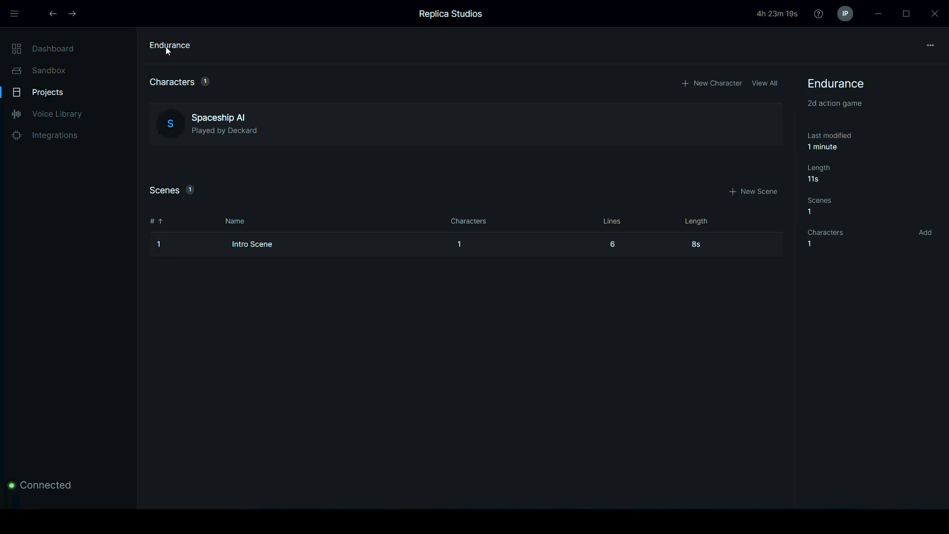
{"action": "left_click", "coordinate": [283, 248]}
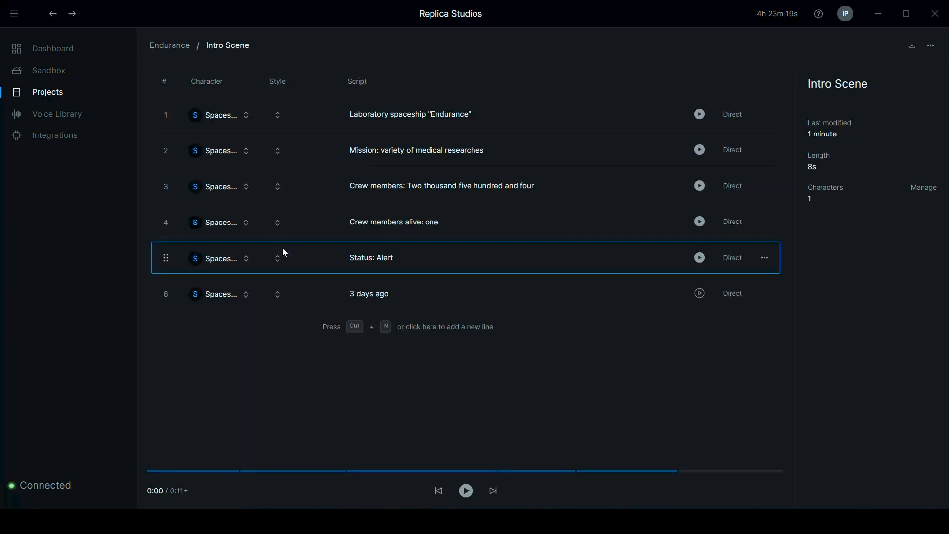
{"action": "left_click", "coordinate": [291, 117]}
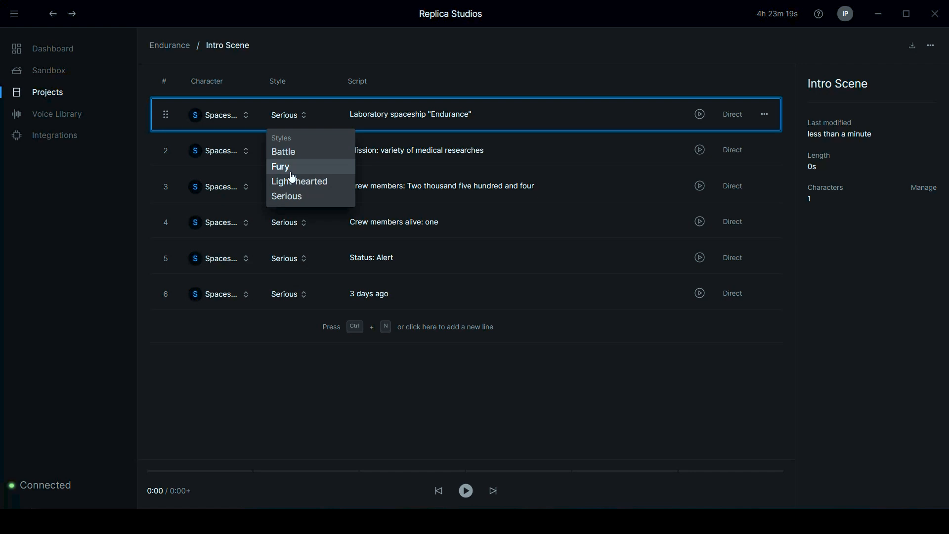
{"action": "left_click", "coordinate": [280, 201]}
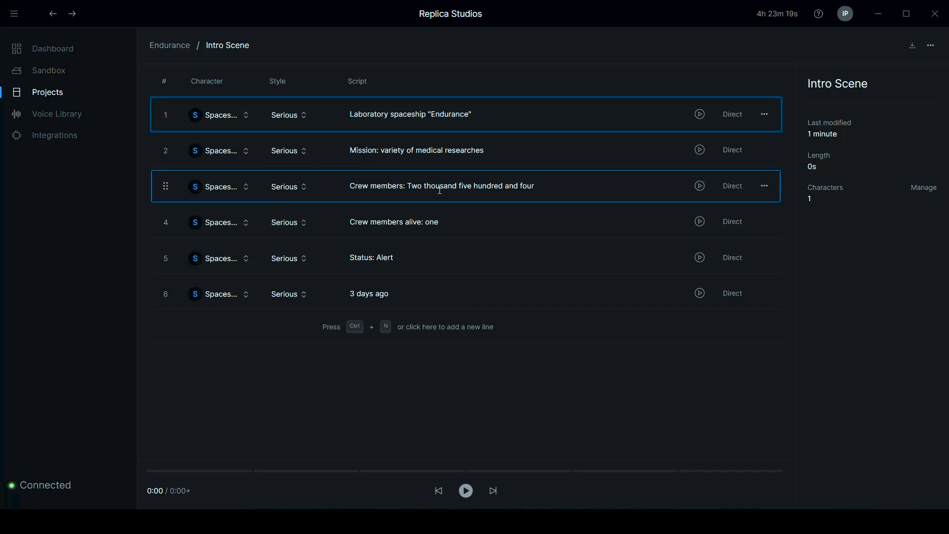
{"action": "left_click", "coordinate": [702, 116]}
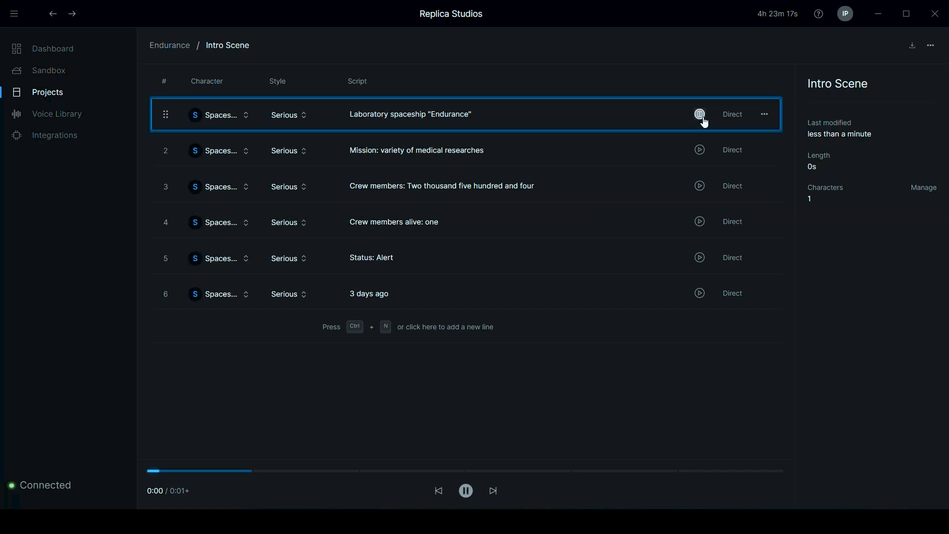
Set line 1's style to Battle, play it, and review the other style options without changing it
{"action": "left_click", "coordinate": [289, 115]}
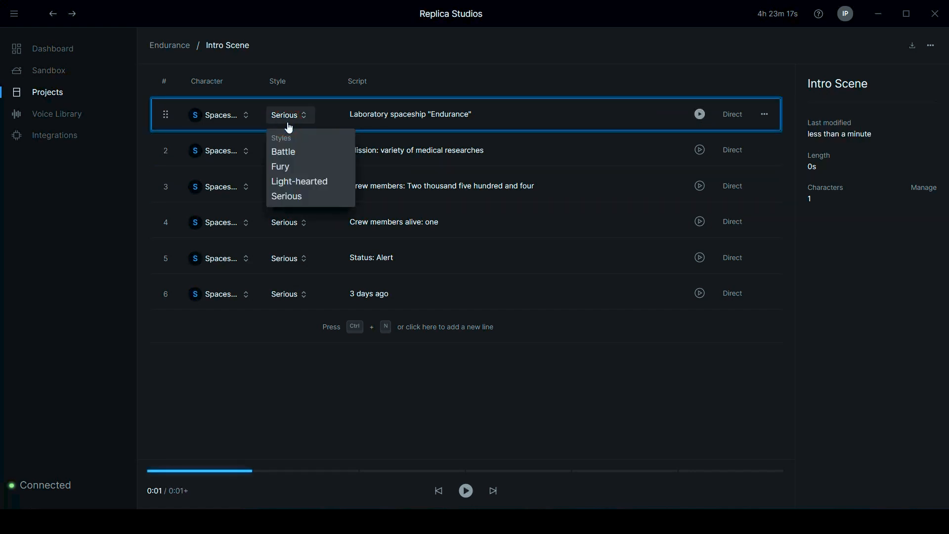
{"action": "left_click", "coordinate": [290, 157]}
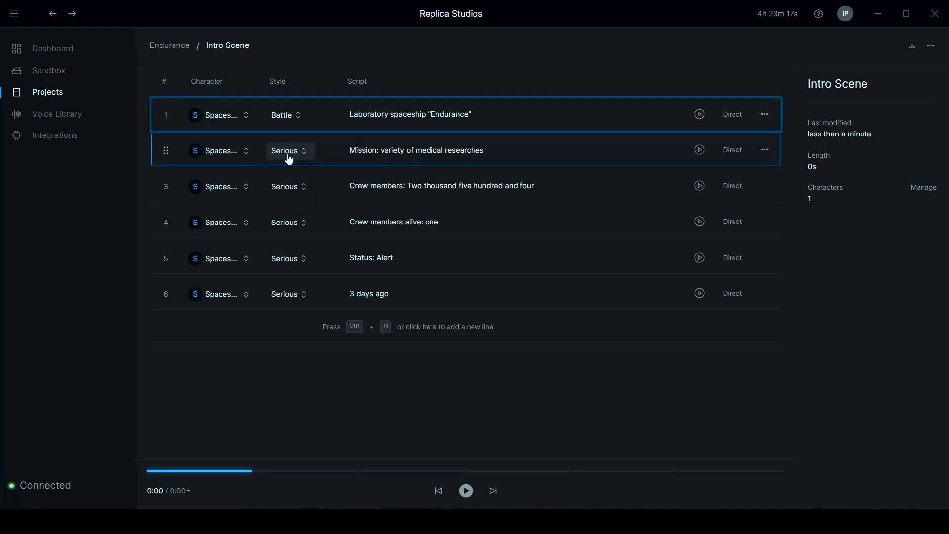
{"action": "left_click", "coordinate": [704, 117]}
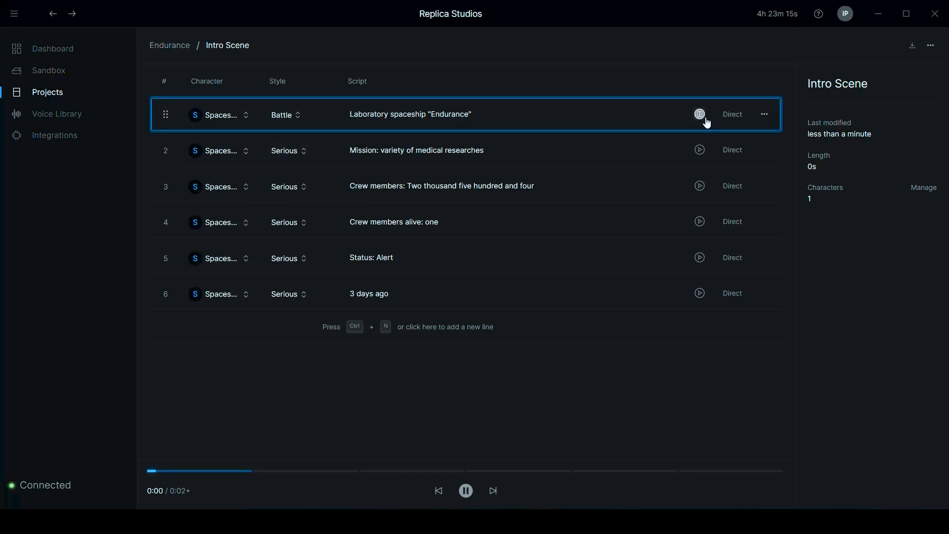
{"action": "left_click", "coordinate": [701, 118]}
{"action": "left_click", "coordinate": [700, 115]}
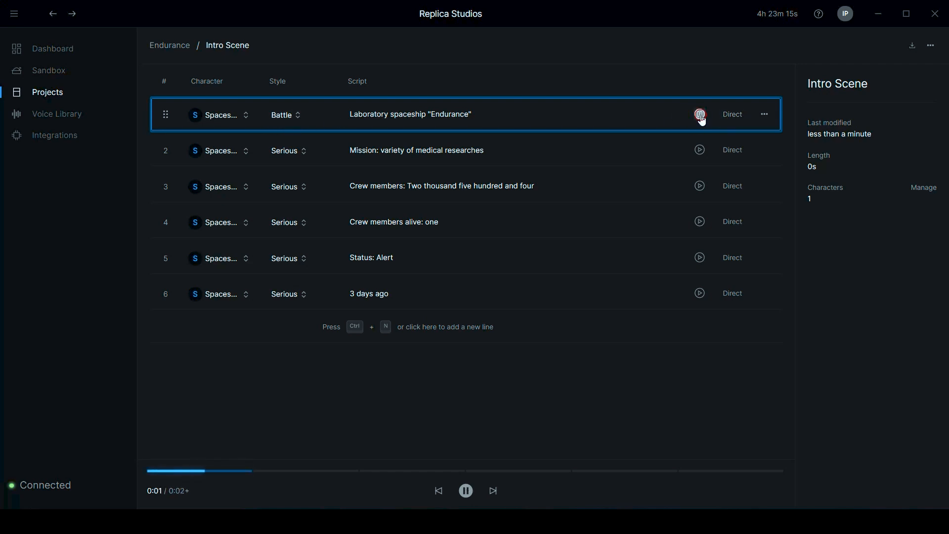
{"action": "left_click", "coordinate": [291, 115]}
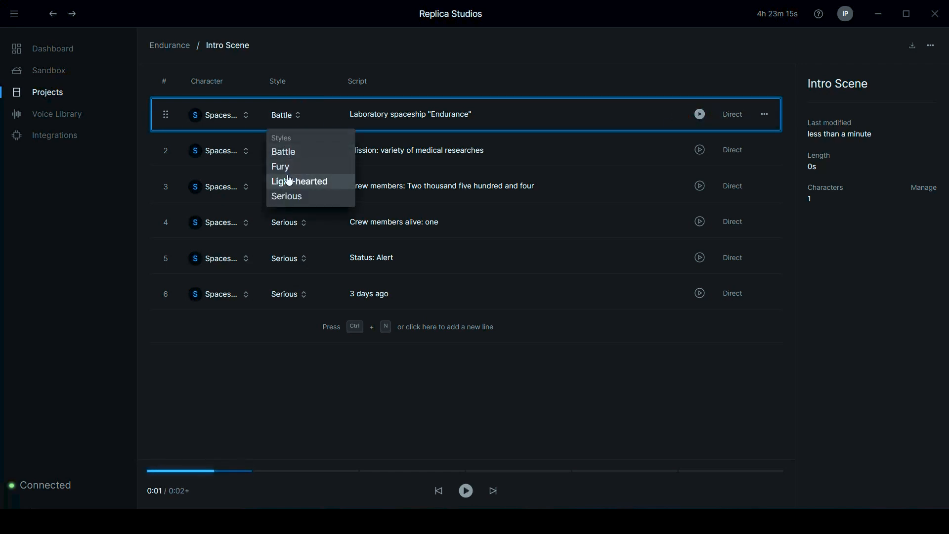
{"action": "left_click", "coordinate": [315, 310]}
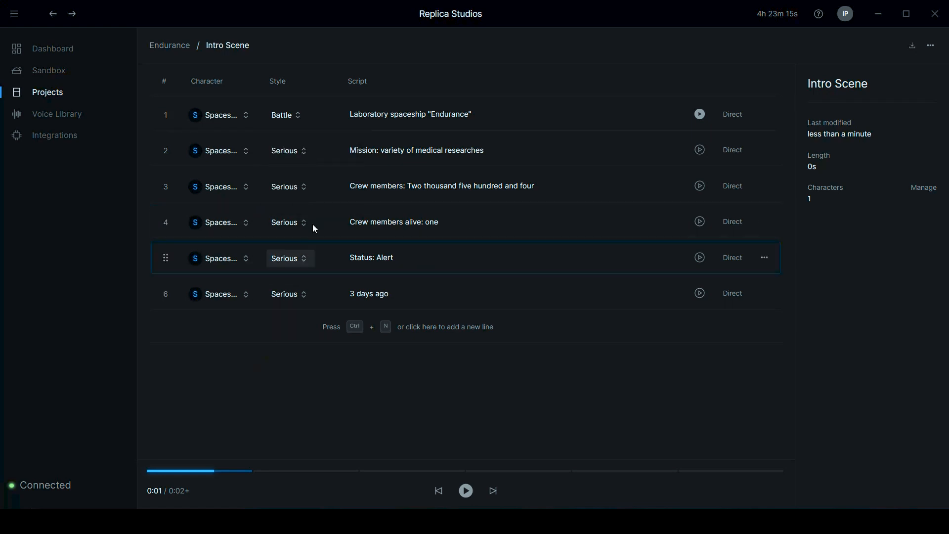
Set line 3's style to Fury, and generate and play the line
{"action": "left_click", "coordinate": [304, 189]}
{"action": "left_click", "coordinate": [282, 238]}
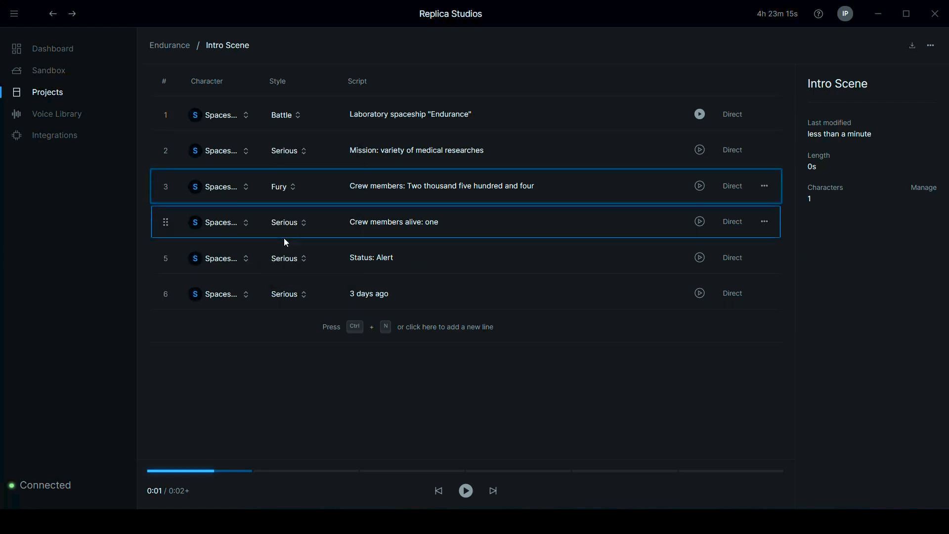
{"action": "left_click", "coordinate": [698, 186]}
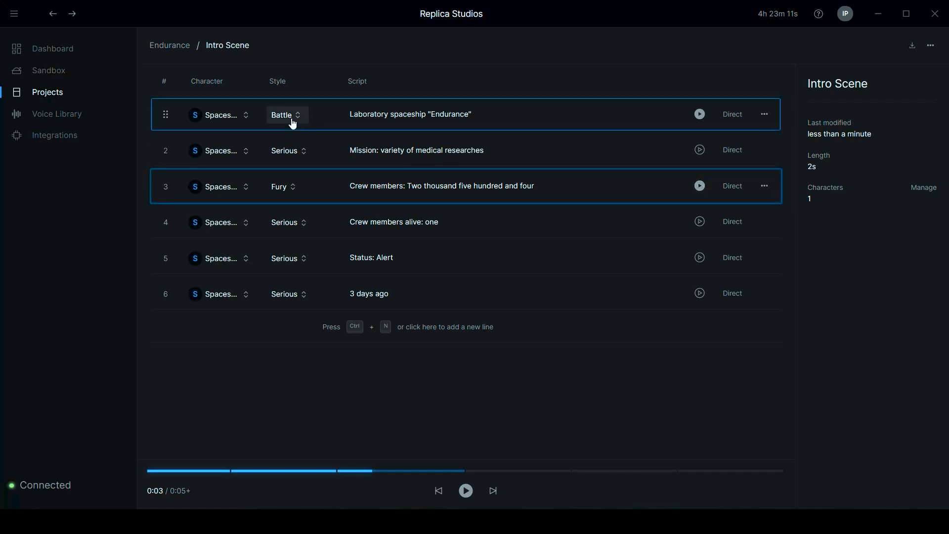
Open the Endurance project's Spaceship AI character, filter the voice actors to Male, and recast it with Stone
{"action": "left_click", "coordinate": [165, 47]}
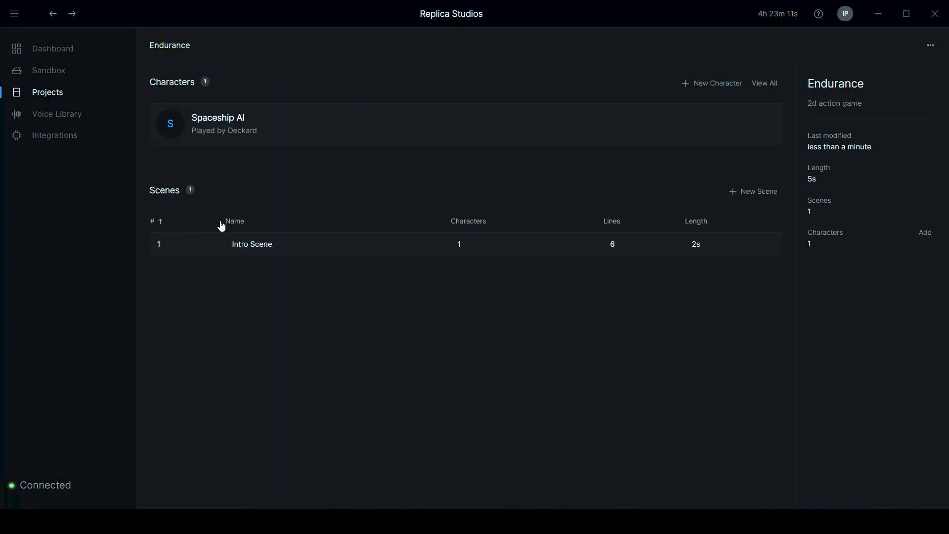
{"action": "left_click", "coordinate": [192, 125]}
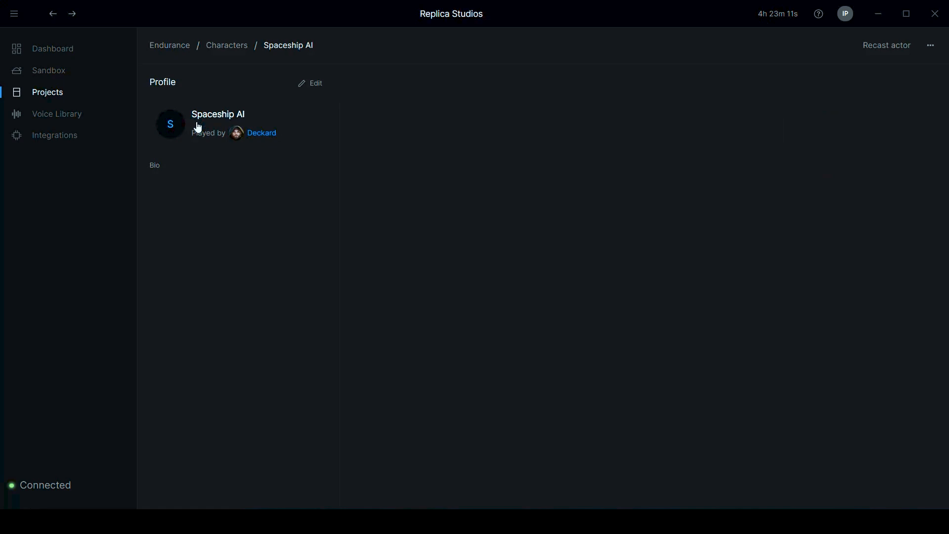
{"action": "left_click", "coordinate": [257, 137]}
{"action": "scroll", "coordinate": [275, 229], "scroll_direction": "down", "scroll_amount": 10}
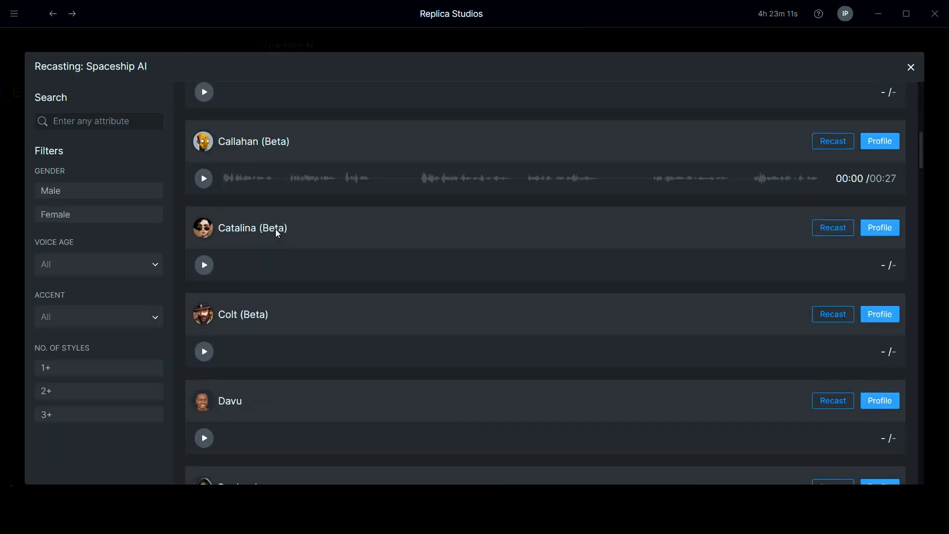
{"action": "left_click", "coordinate": [60, 191]}
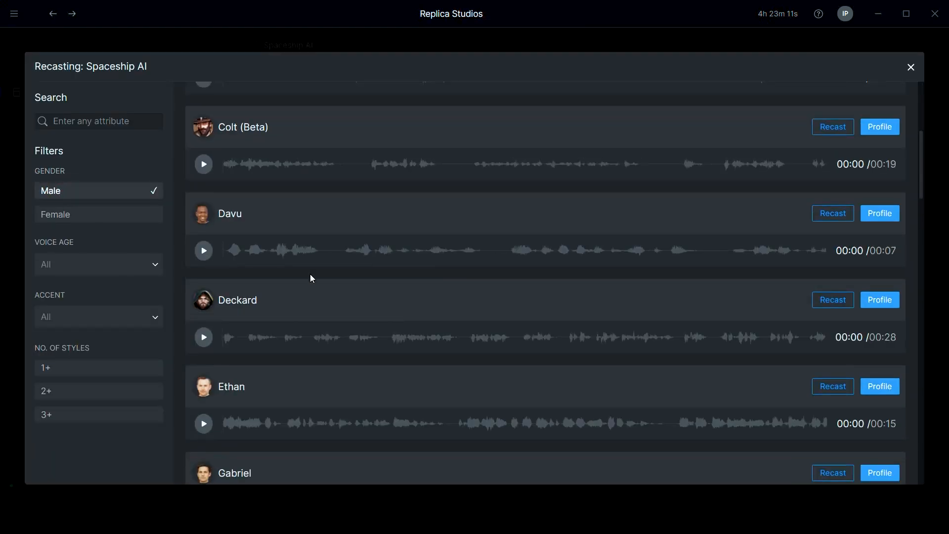
{"action": "scroll", "coordinate": [310, 274], "scroll_direction": "down", "scroll_amount": 5}
{"action": "scroll", "coordinate": [311, 276], "scroll_direction": "down", "scroll_amount": 10}
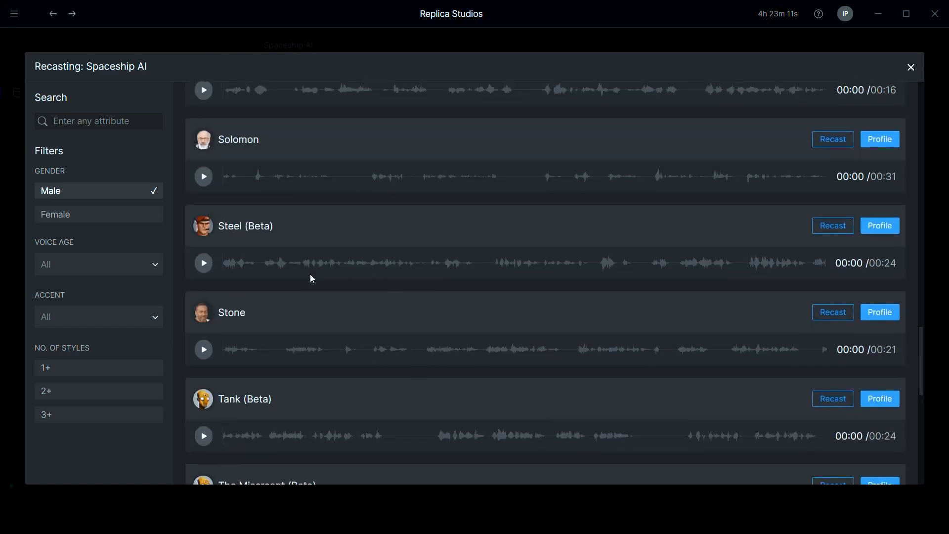
{"action": "left_click", "coordinate": [833, 311]}
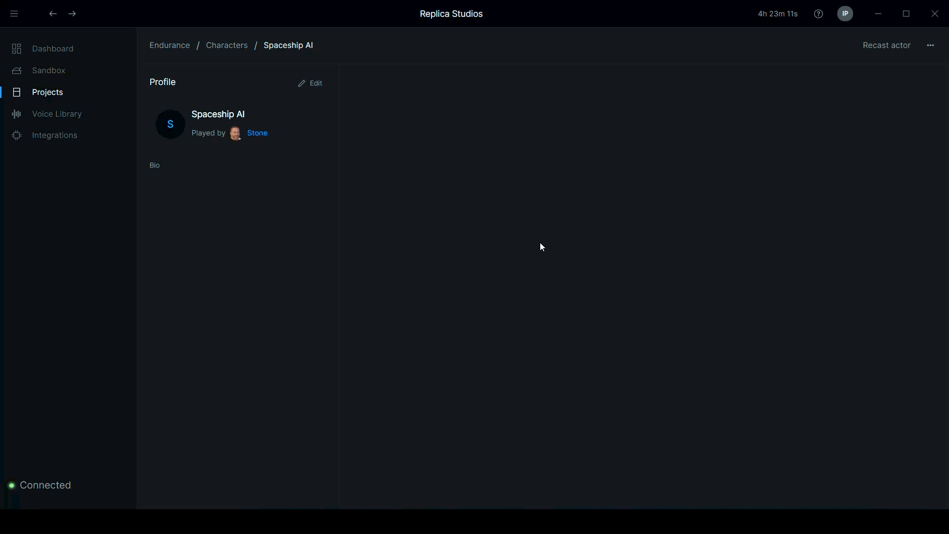
Return to Endurance's Intro Scene and play line 2, the mission line
{"action": "left_click", "coordinate": [220, 50]}
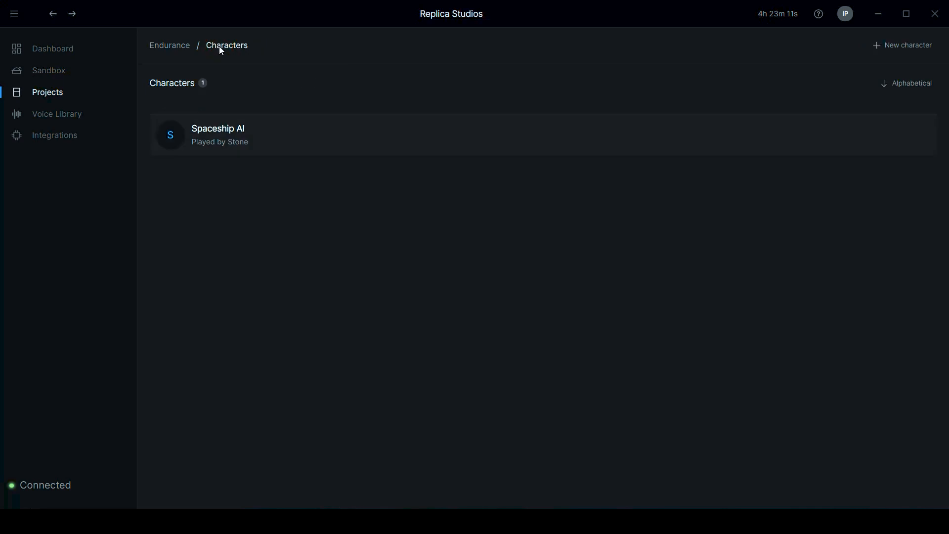
{"action": "left_click", "coordinate": [177, 47]}
{"action": "left_click", "coordinate": [262, 254]}
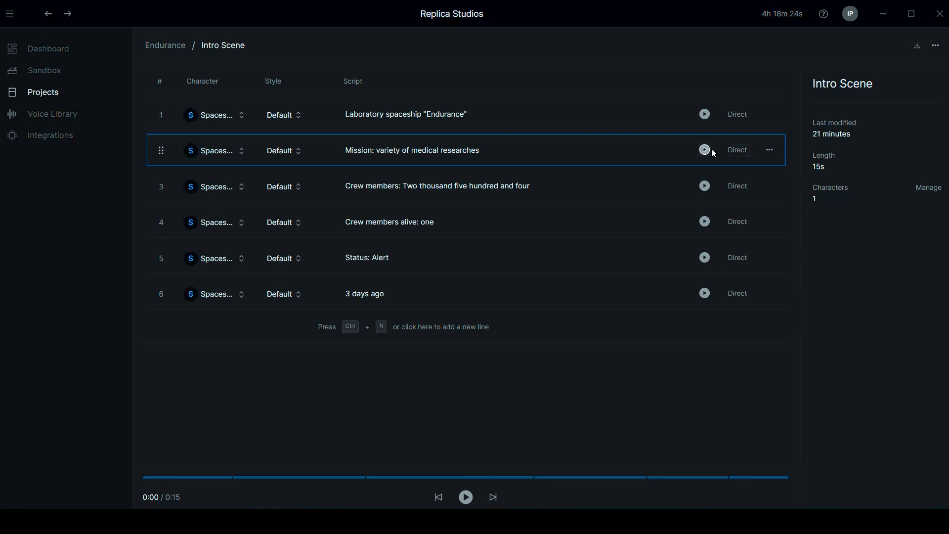
{"action": "left_click", "coordinate": [410, 151]}
{"action": "left_click", "coordinate": [706, 153]}
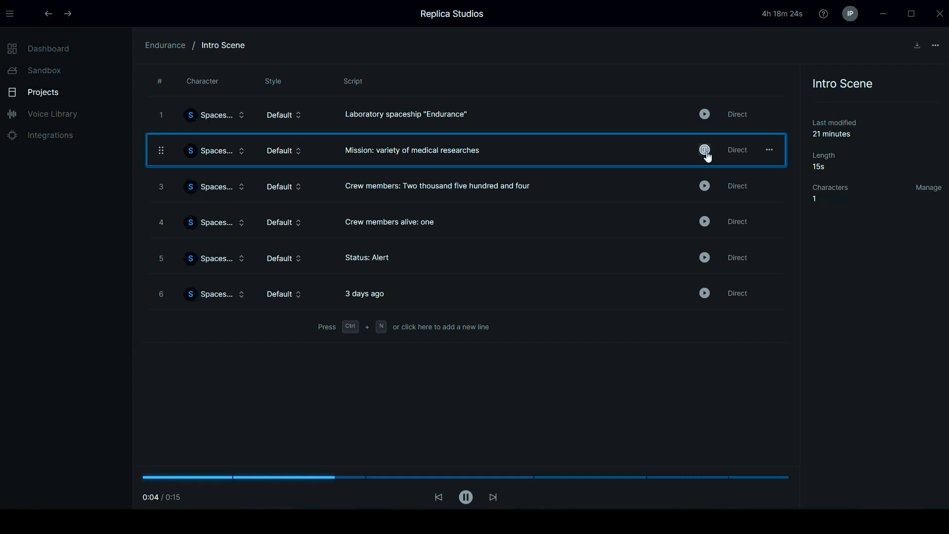
Replace the word "variety" in line 2 with the phonetic spelling "vuhr eyeatee", and generate and play the line
{"action": "double_click", "coordinate": [388, 150]}
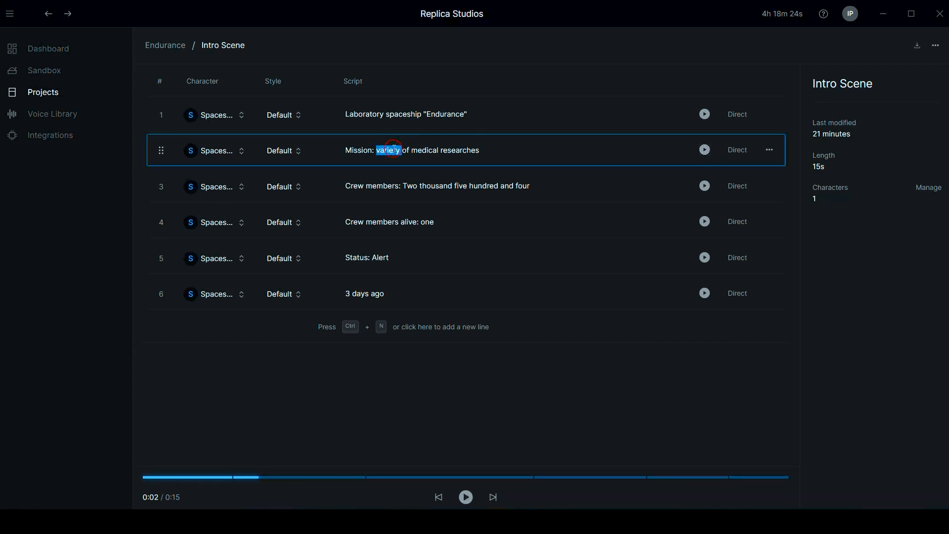
{"action": "double_click", "coordinate": [398, 151]}
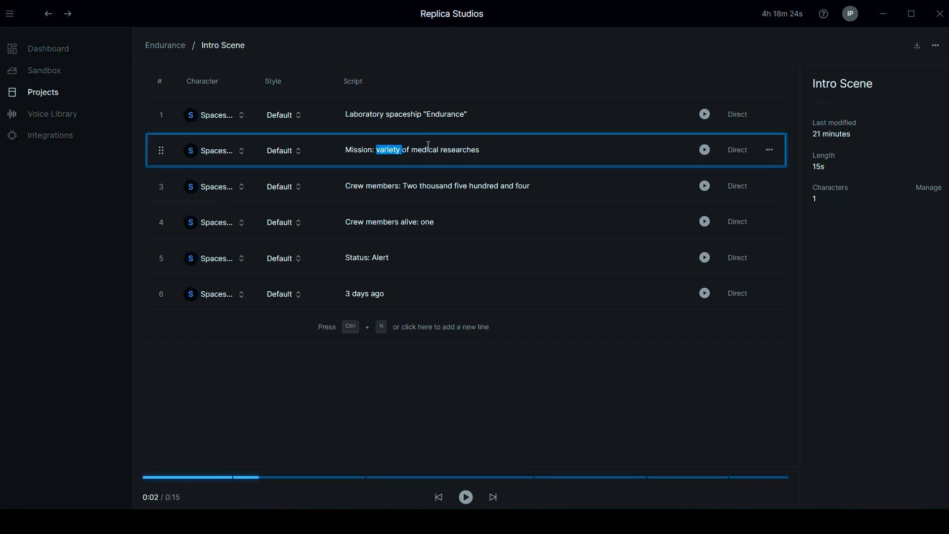
{"action": "type", "text": "vuhr eyeatee"}
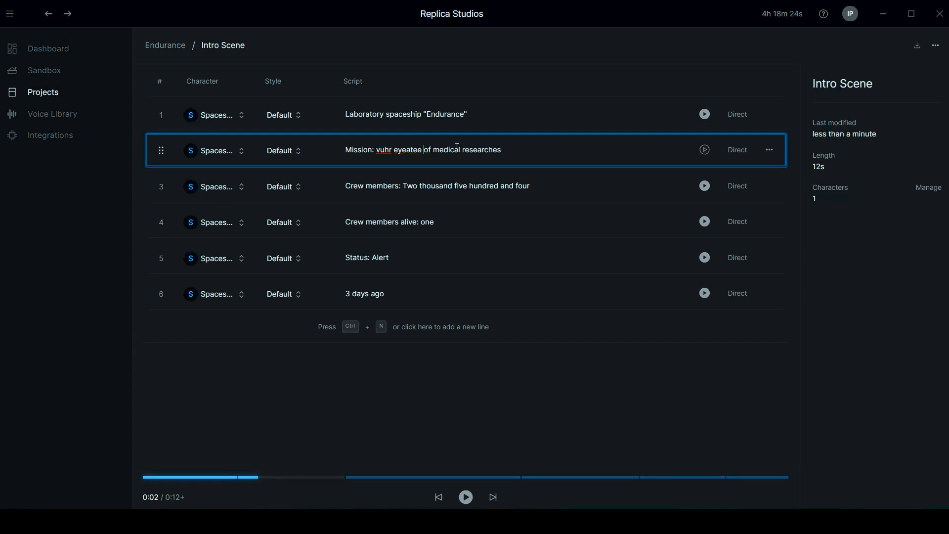
{"action": "left_click", "coordinate": [705, 150]}
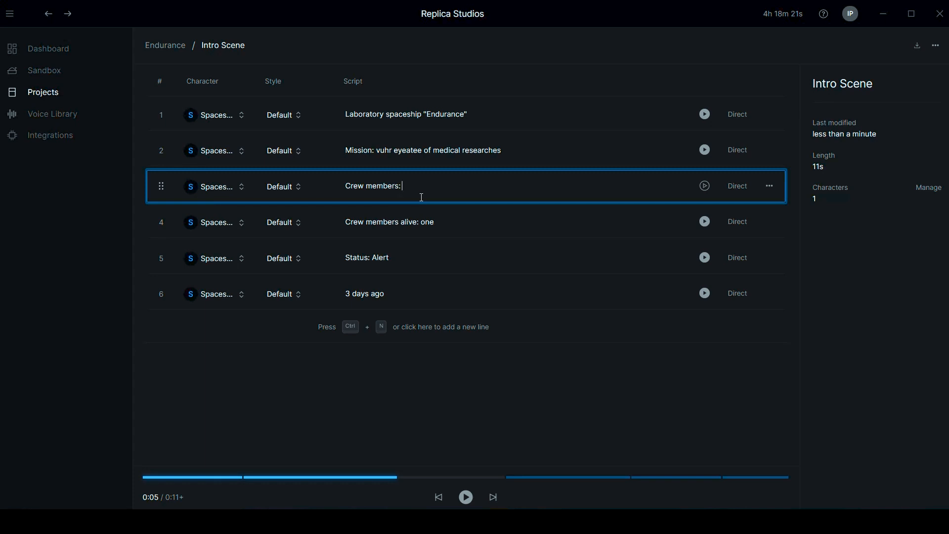
Try writing the crew count in line 3 as 2504, and generate and play the line
{"action": "type", "text": "2"}
{"action": "type", "text": "0"}
{"action": "key", "text": "BackSpace"}
{"action": "key", "text": "BackSpace"}
{"action": "type", "text": "504"}
{"action": "left_click", "coordinate": [706, 187]}
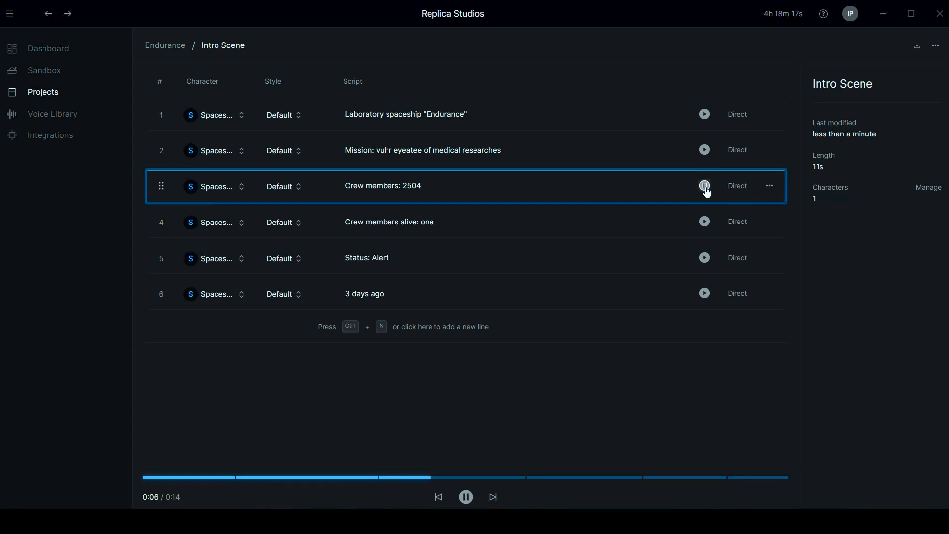
{"action": "left_click", "coordinate": [706, 186]}
Replace the digits in line 3 with "Two thousand five hundred and four"
{"action": "left_click_drag", "start_coordinate": [422, 187], "coordinate": [406, 188]}
{"action": "type", "text": "Two thousand five hundred and four"}
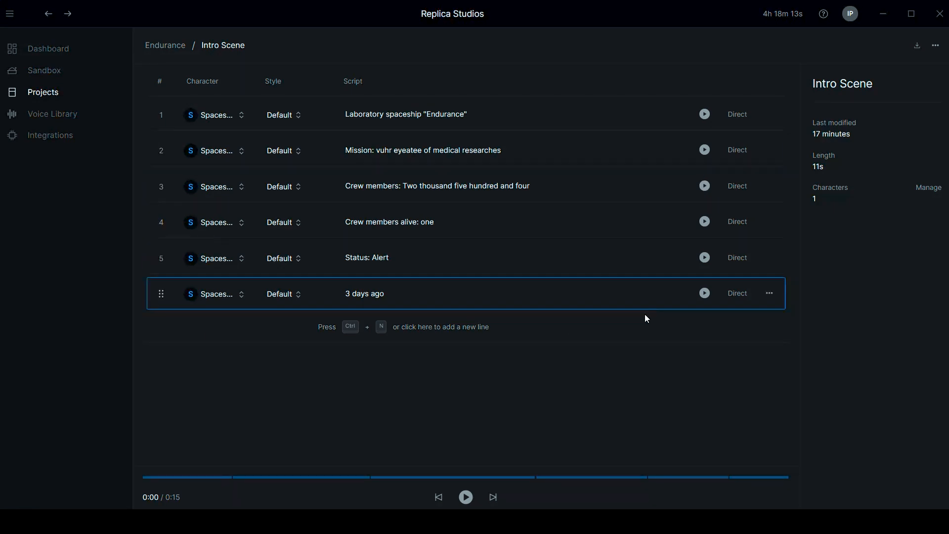
{"action": "left_click", "coordinate": [919, 48]}
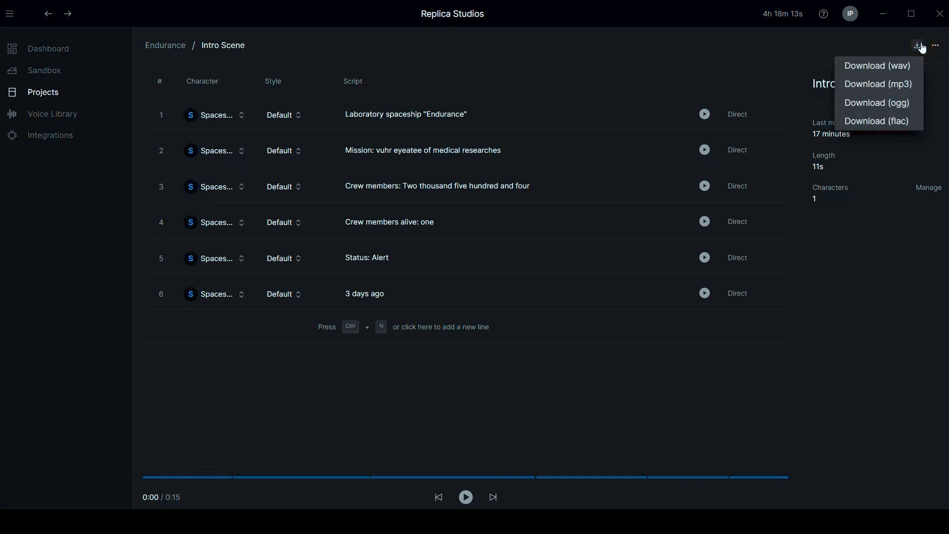
{"action": "left_click", "coordinate": [882, 107]}
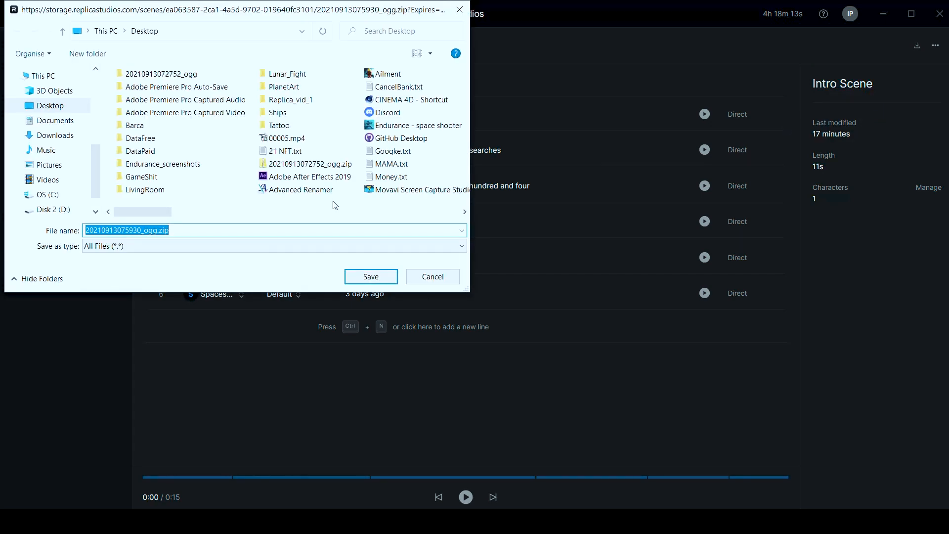
{"action": "left_click", "coordinate": [357, 280]}
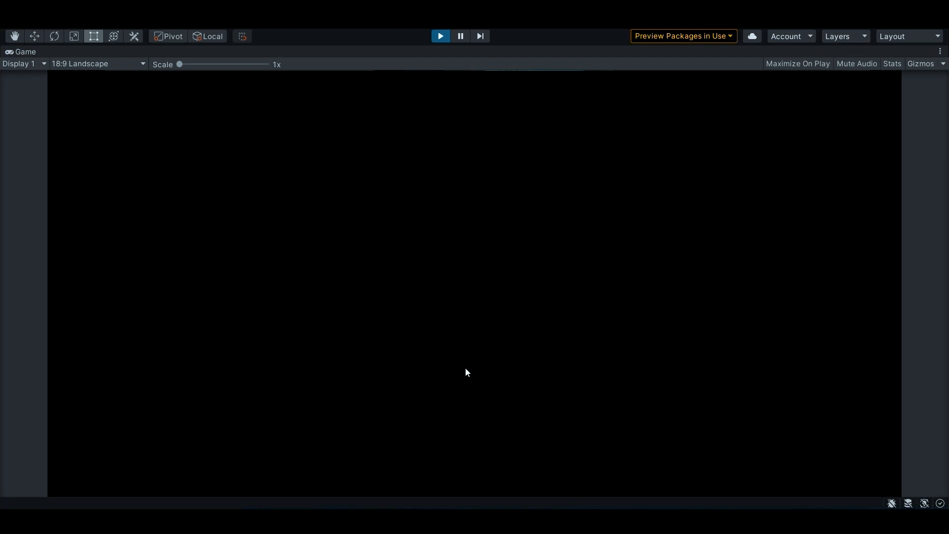
{"action": "key", "text": "ctrl+p"}
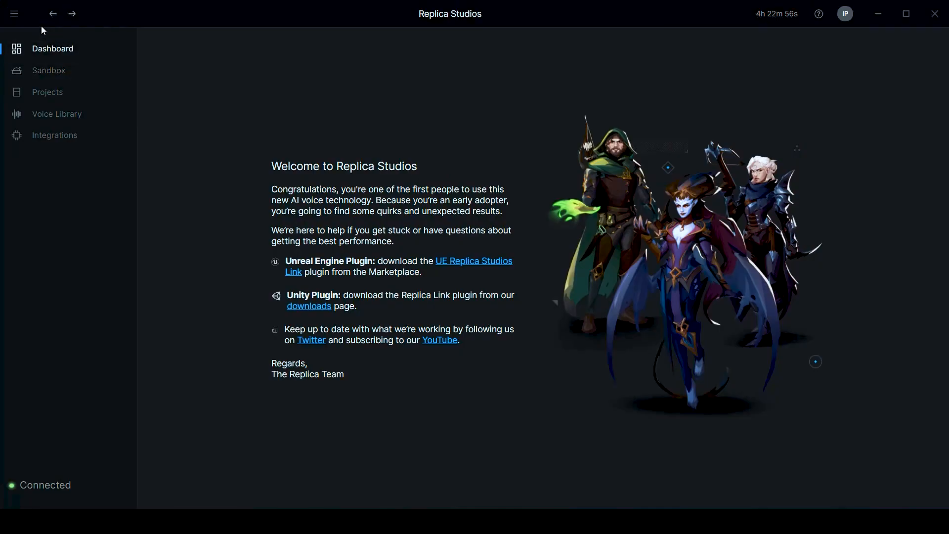
{"action": "left_click", "coordinate": [13, 15]}
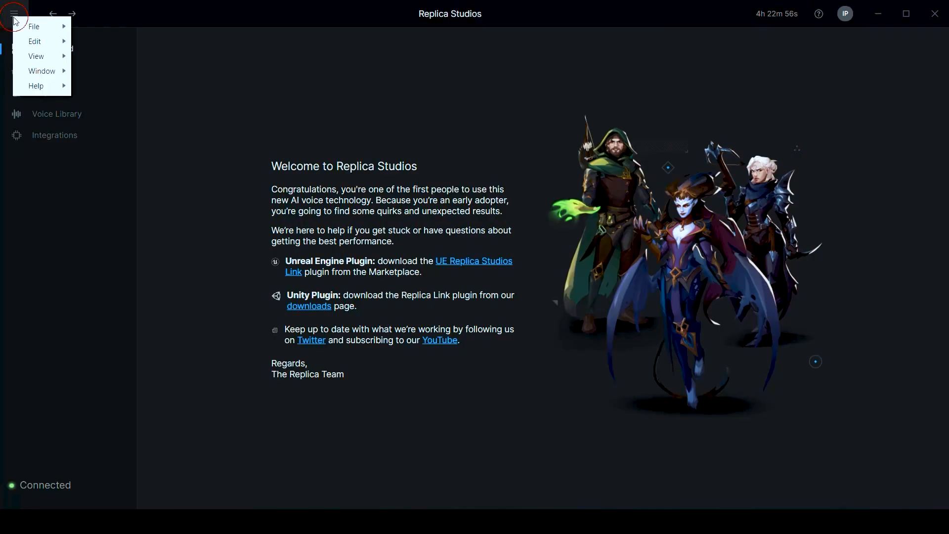
{"action": "left_click", "coordinate": [265, 85]}
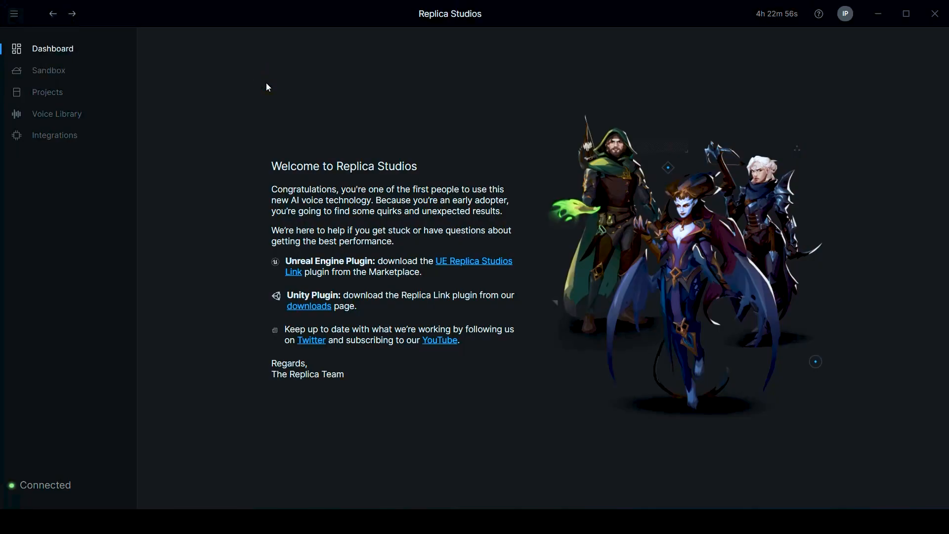
Create a new project named Shark
{"action": "left_click", "coordinate": [76, 94]}
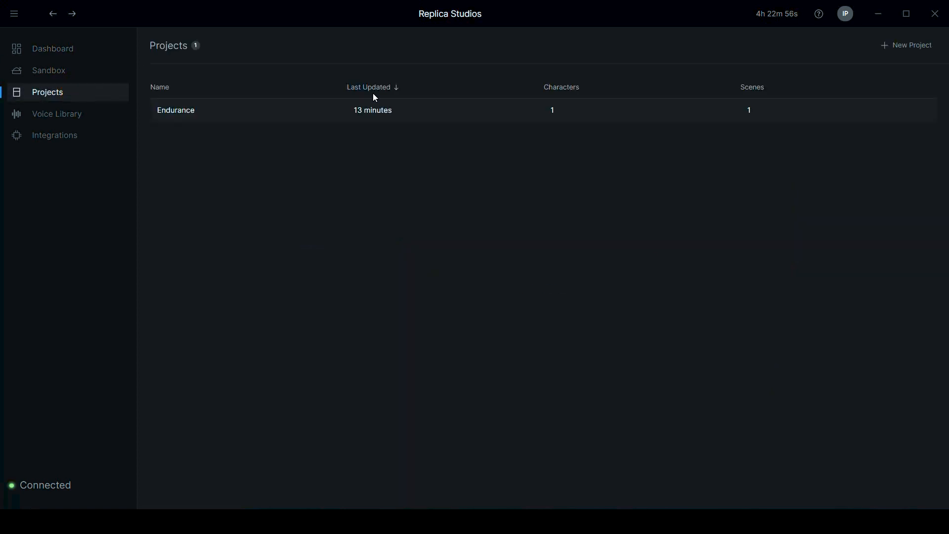
{"action": "left_click", "coordinate": [890, 47]}
{"action": "type", "text": "Shark"}
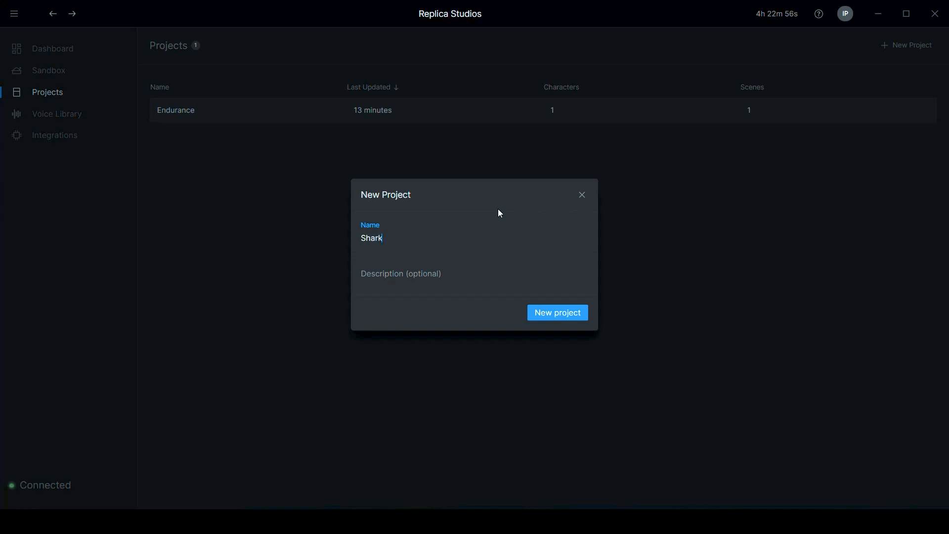
{"action": "left_click", "coordinate": [552, 320]}
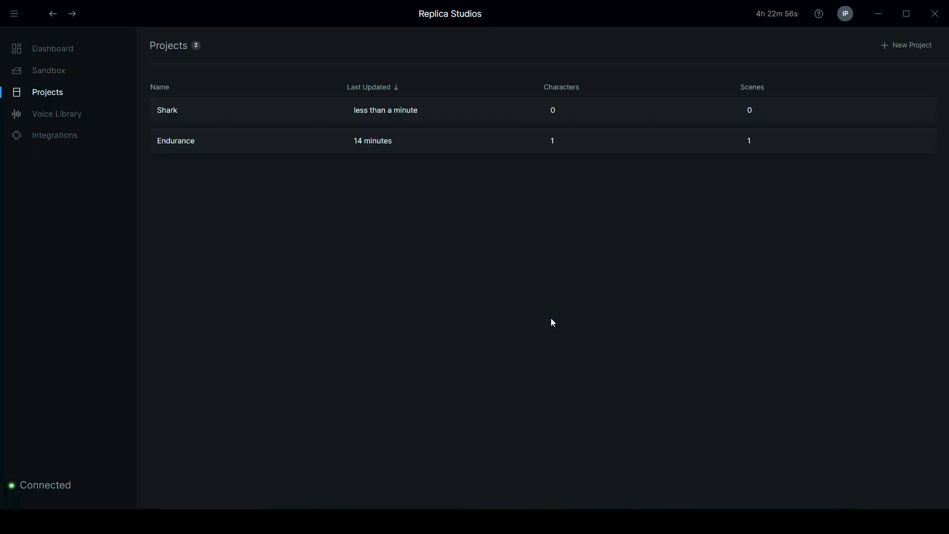
Open the Shark project and create a scene named Scene_1 in it
{"action": "left_click", "coordinate": [202, 113]}
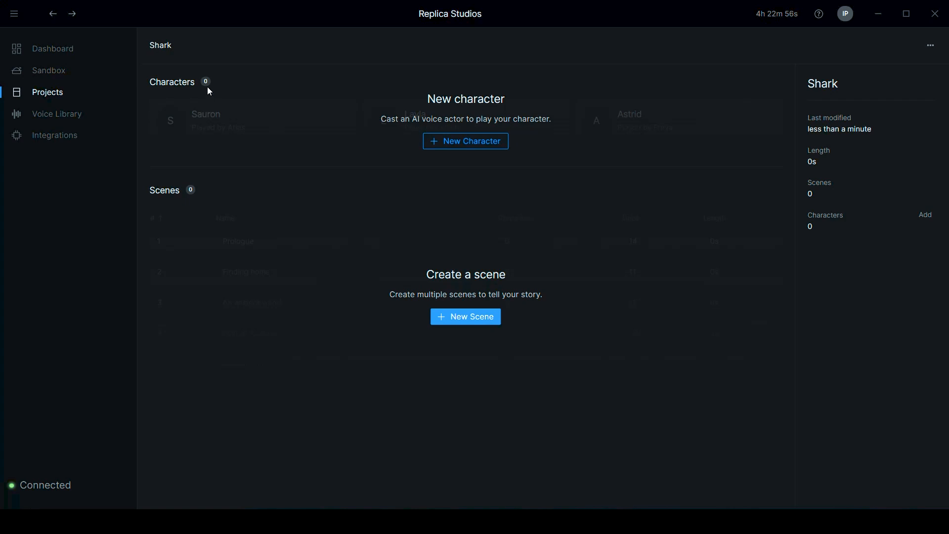
{"action": "left_click", "coordinate": [444, 319]}
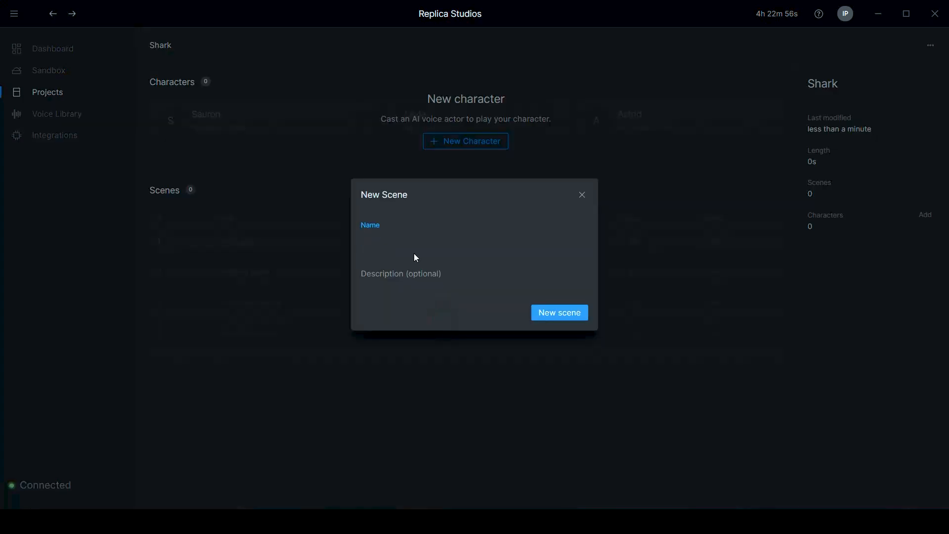
{"action": "type", "text": "Scene_1"}
{"action": "key", "text": "Return"}
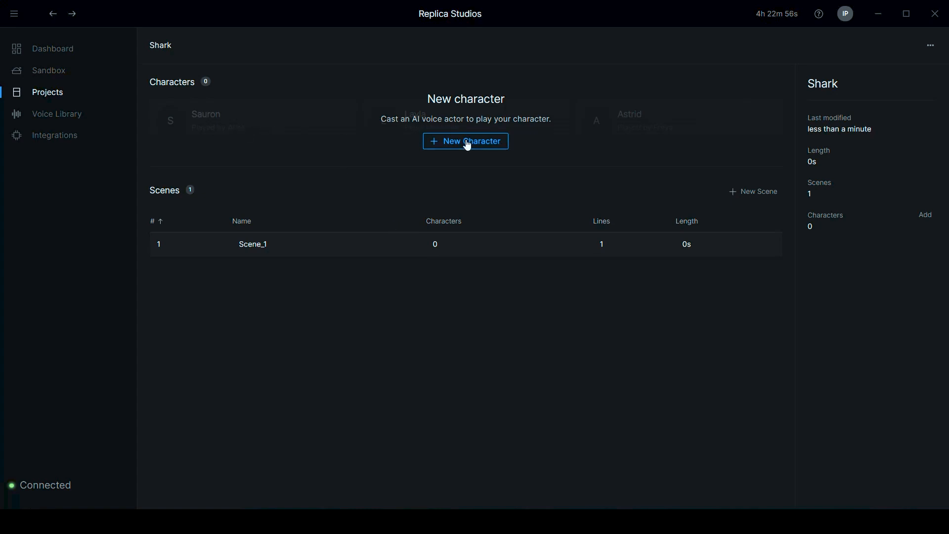
Create a character named Baby in the Shark project and cast Atlas as its voice actor
{"action": "left_click", "coordinate": [467, 143]}
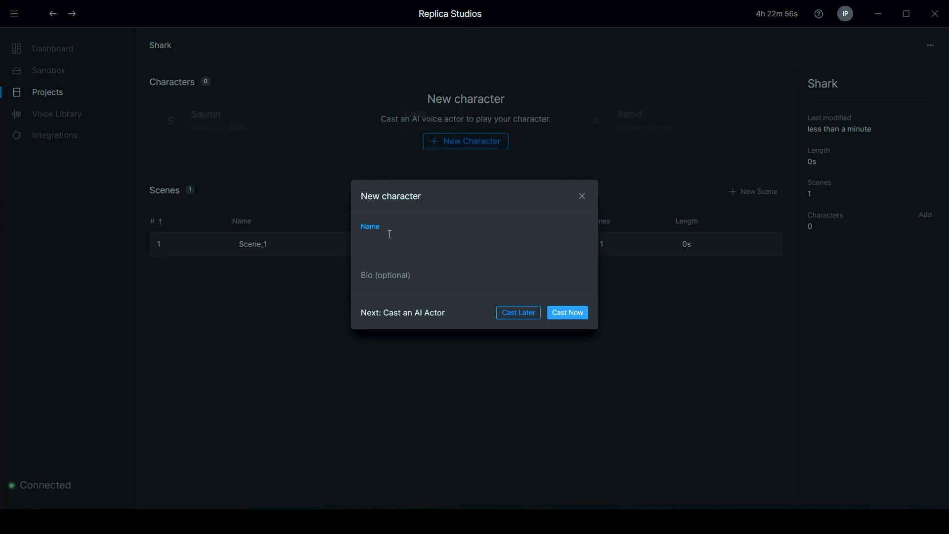
{"action": "type", "text": "Baby"}
{"action": "left_click", "coordinate": [569, 316]}
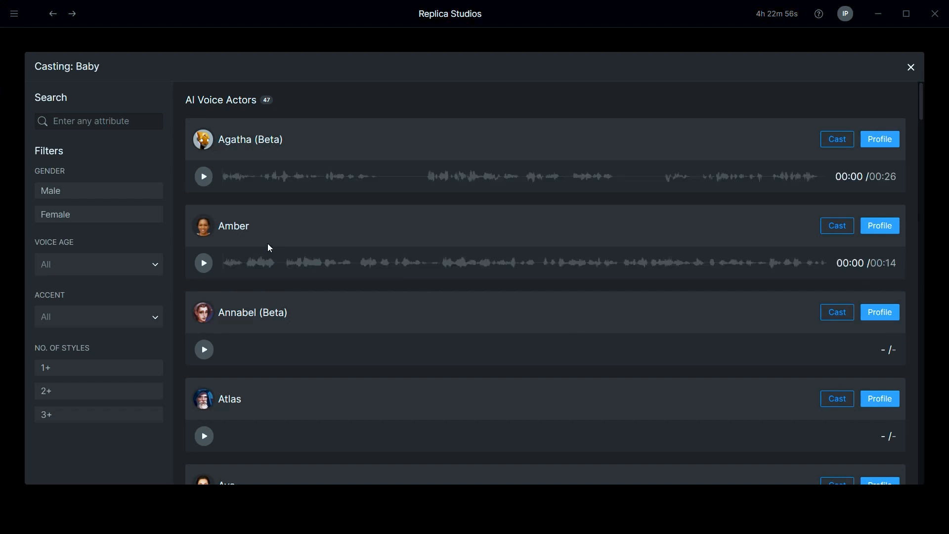
{"action": "scroll", "coordinate": [269, 247], "scroll_direction": "down", "scroll_amount": 1}
{"action": "scroll", "coordinate": [268, 243], "scroll_direction": "down", "scroll_amount": 3}
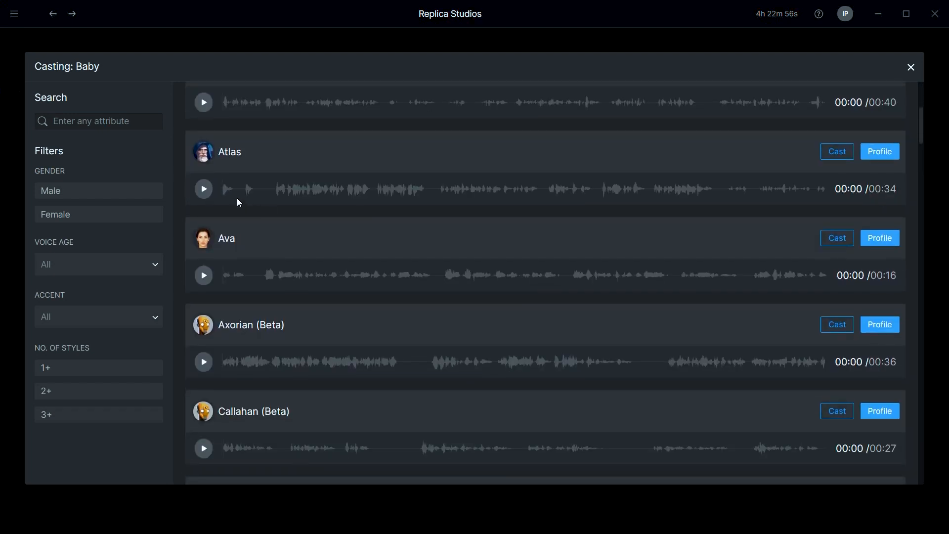
{"action": "scroll", "coordinate": [267, 185], "scroll_direction": "down", "scroll_amount": 1}
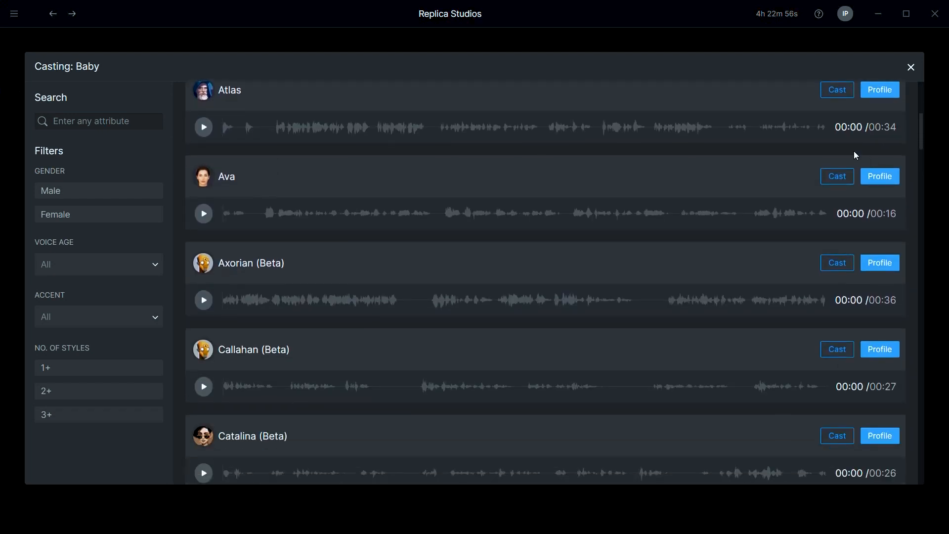
{"action": "left_click", "coordinate": [848, 91]}
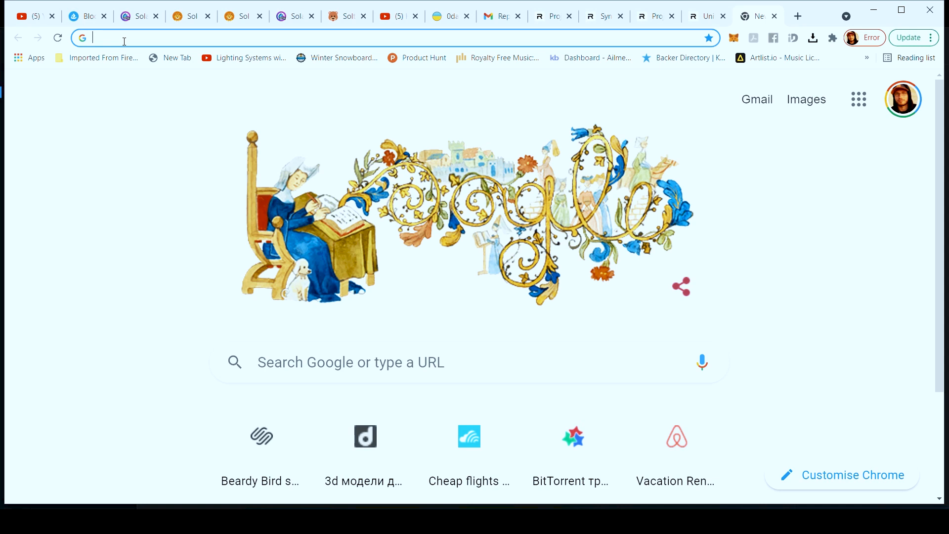
Search Google in Chrome for "baby shark song lyrics" and copy the verses from Baby shark through Grandpa shark
{"action": "type", "text": "baby sharl"}
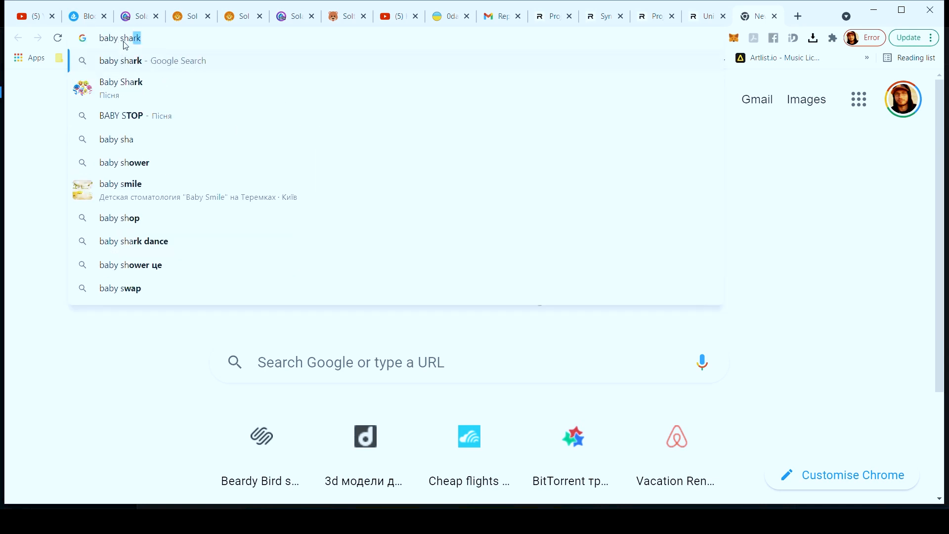
{"action": "type", "text": " song"}
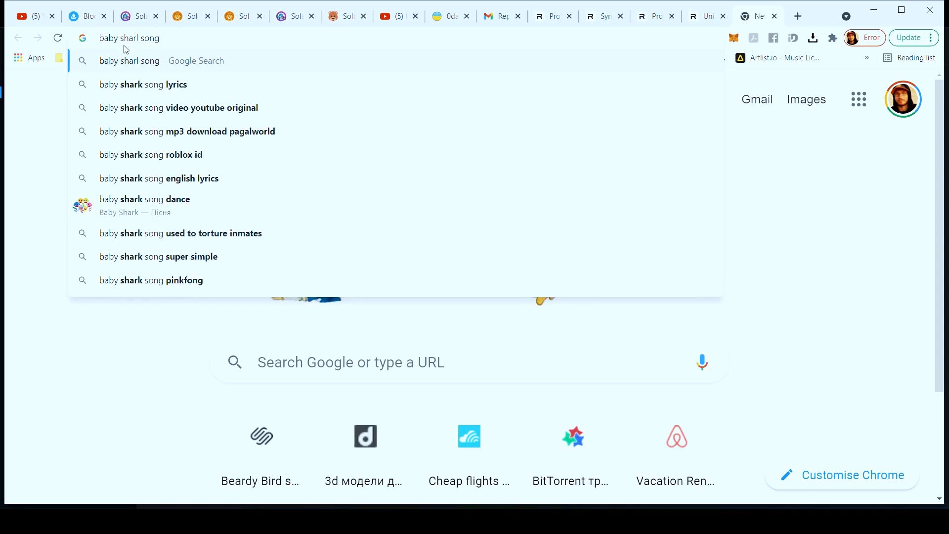
{"action": "left_click", "coordinate": [136, 90]}
{"action": "scroll", "coordinate": [177, 281], "scroll_direction": "down", "scroll_amount": 1}
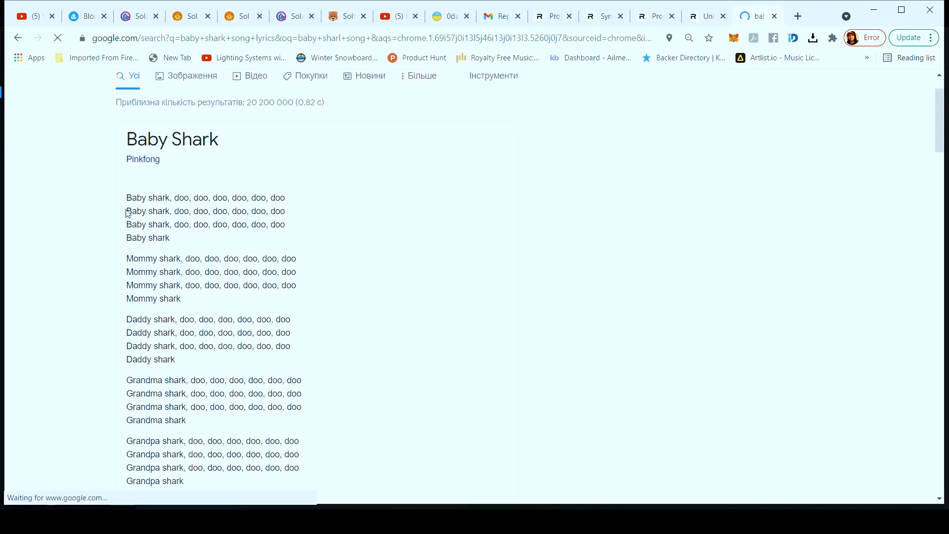
{"action": "scroll", "coordinate": [263, 284], "scroll_direction": "down", "scroll_amount": 3}
{"action": "left_click_drag", "start_coordinate": [127, 199], "coordinate": [286, 299]}
{"action": "key", "text": "ctrl+c"}
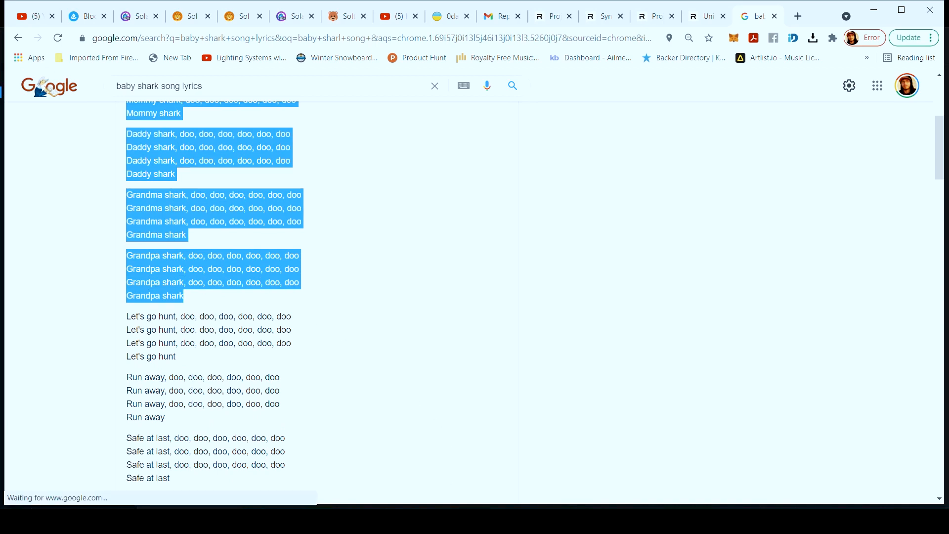
Switch back to Replica Studios and paste the copied lyrics as the script of Scene_1's first line
{"action": "left_click", "coordinate": [744, 521]}
{"action": "key", "text": "ctrl+v"}
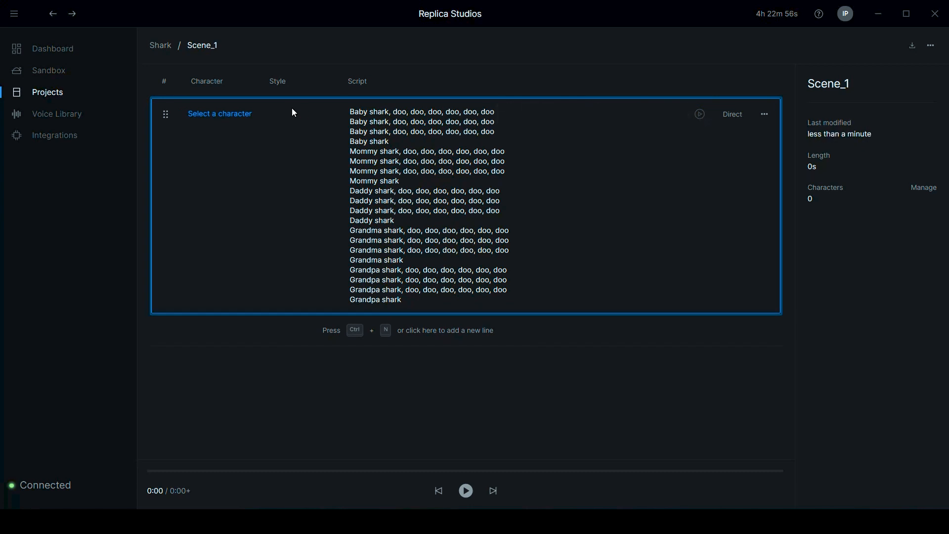
Assign the Baby character to Scene_1's lyrics line and start generating its audio
{"action": "left_click", "coordinate": [231, 114]}
{"action": "left_click", "coordinate": [222, 158]}
{"action": "left_click", "coordinate": [699, 113]}
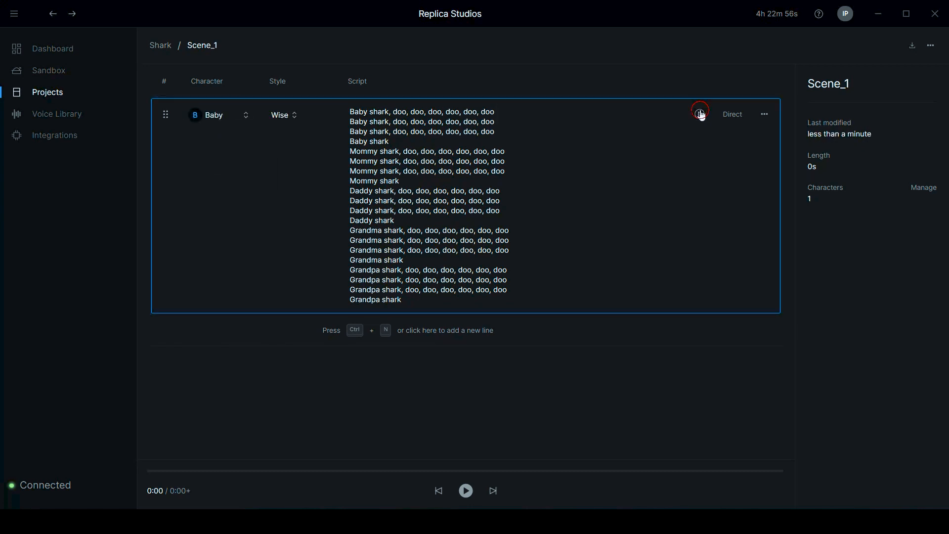